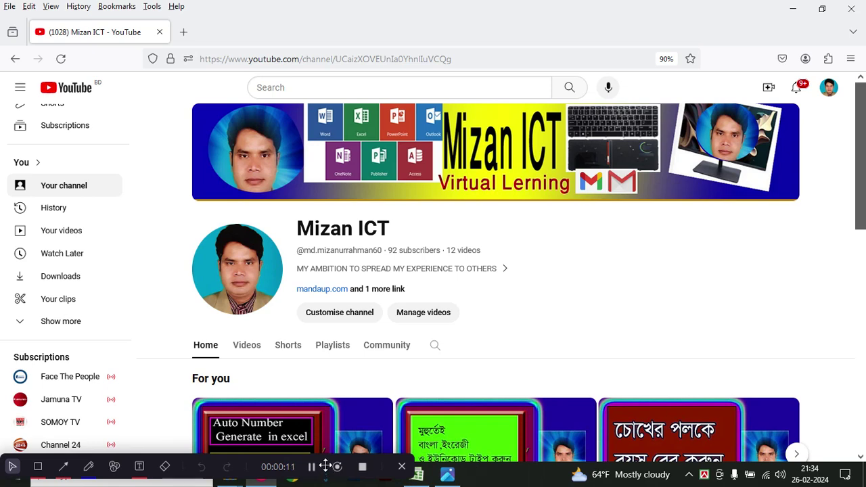
Step: Switch to the VP LIst MOBILE - Copy workbook in Excel and compare the VP-1 sheet with the VP-02 sheet's blank-row layout
click(416, 473)
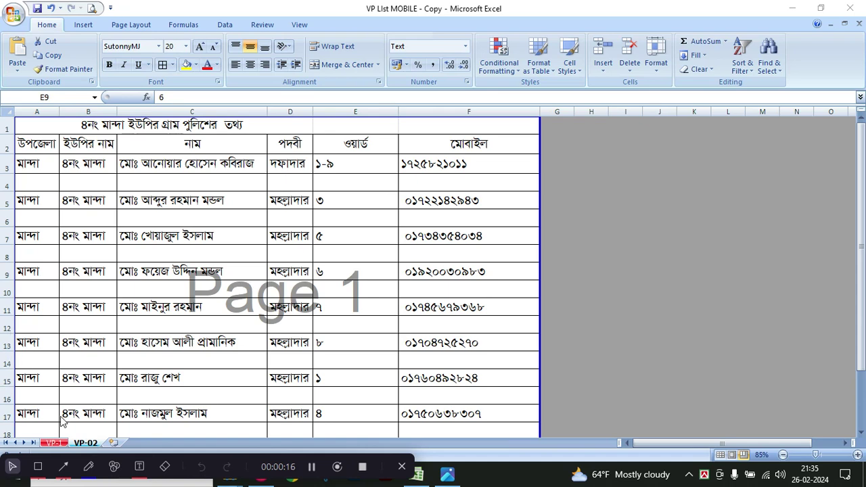
click(54, 444)
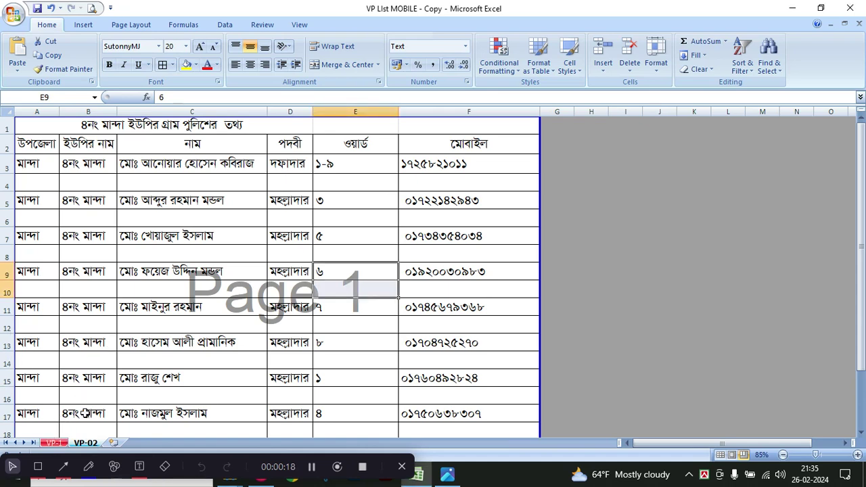
click(54, 443)
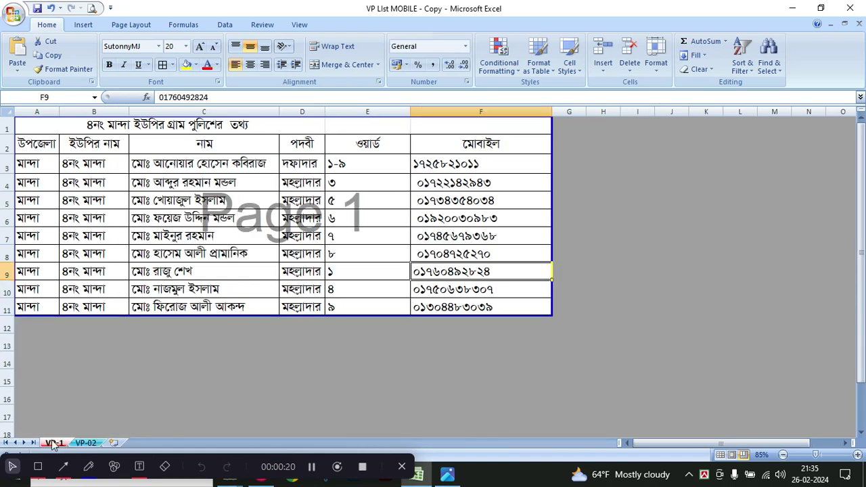
click(85, 443)
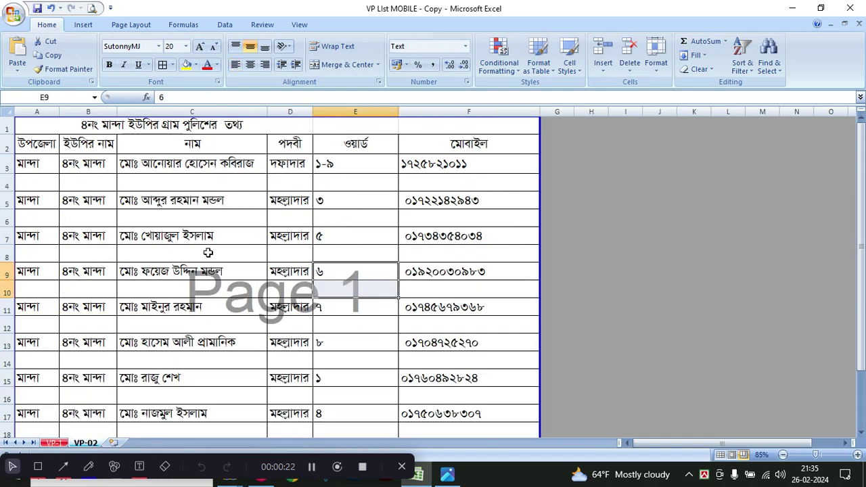
click(236, 218)
click(139, 179)
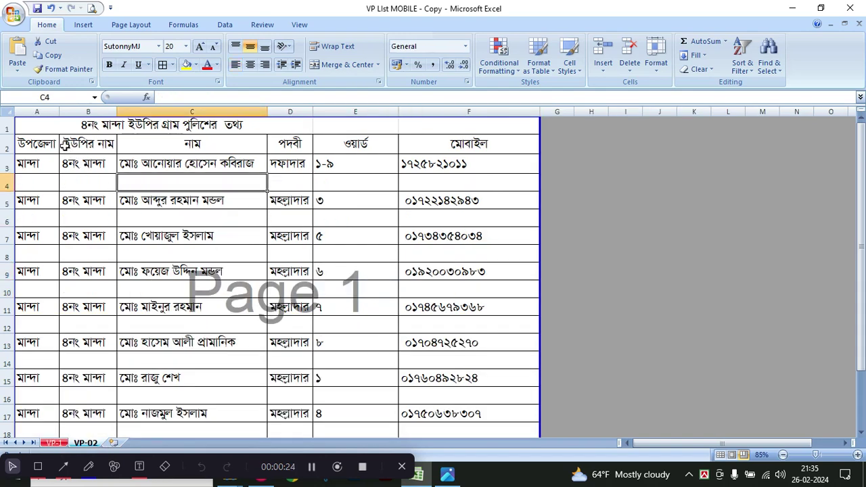
drag(48, 124, 433, 368)
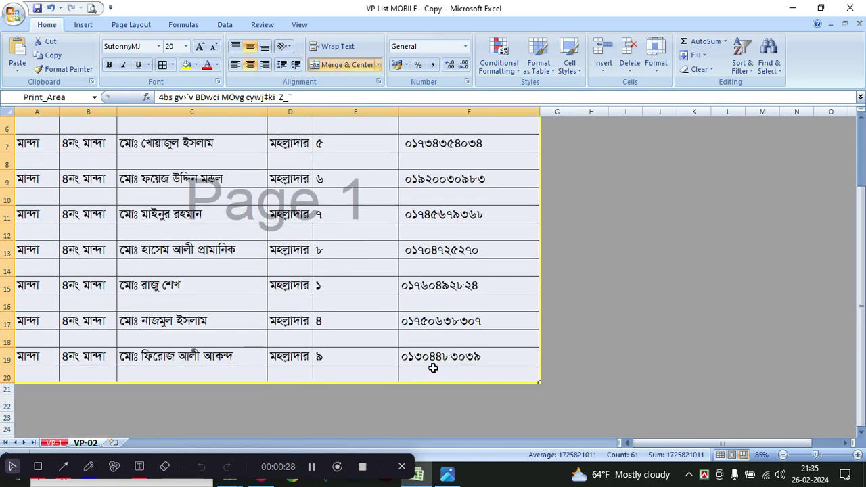
scroll(223, 255, up, 2)
click(127, 162)
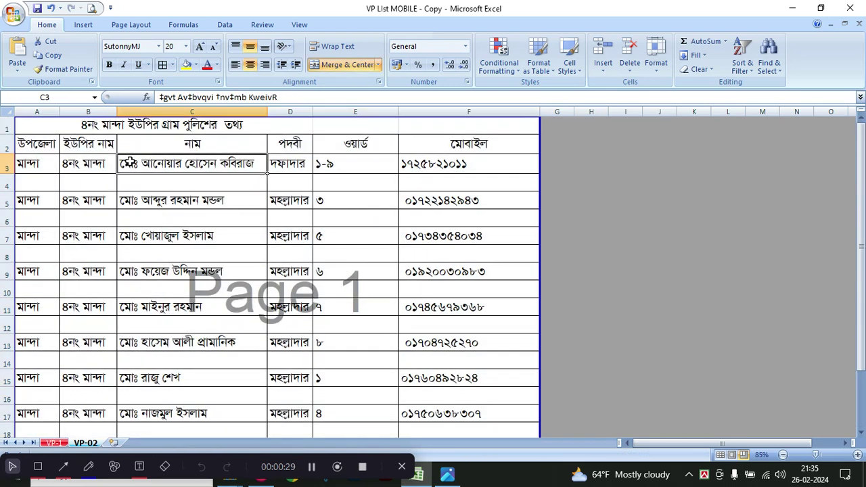
click(7, 164)
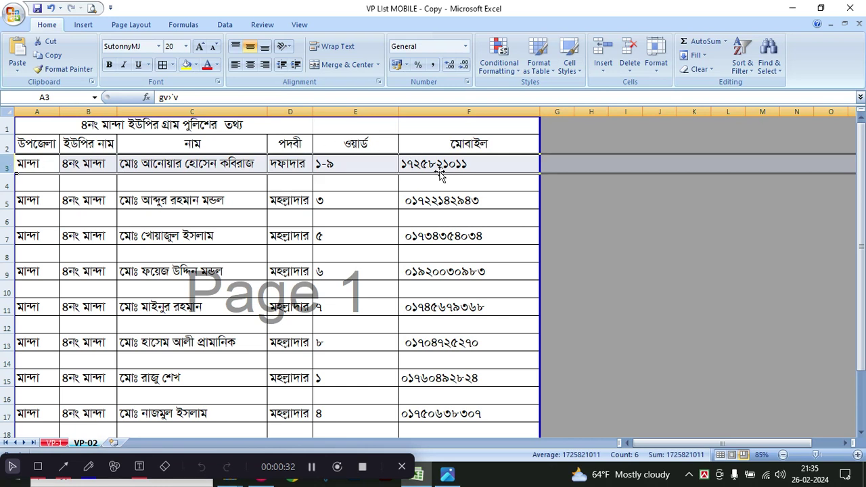
drag(22, 186, 517, 176)
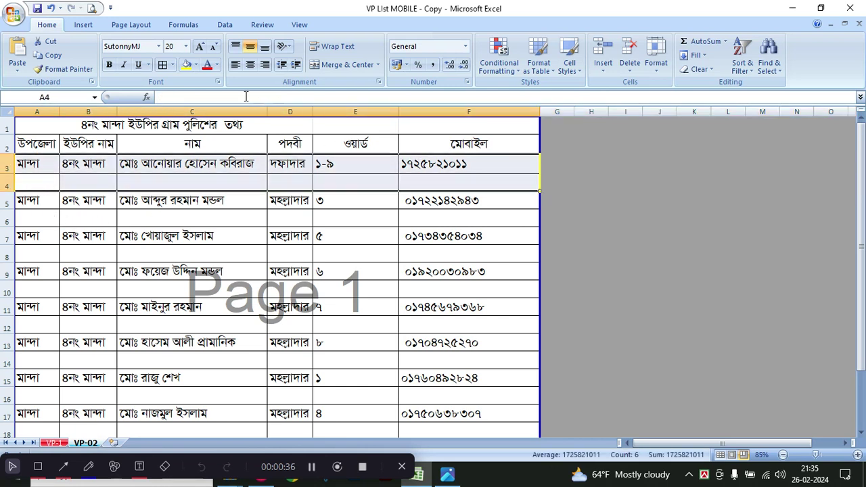
click(186, 65)
click(120, 180)
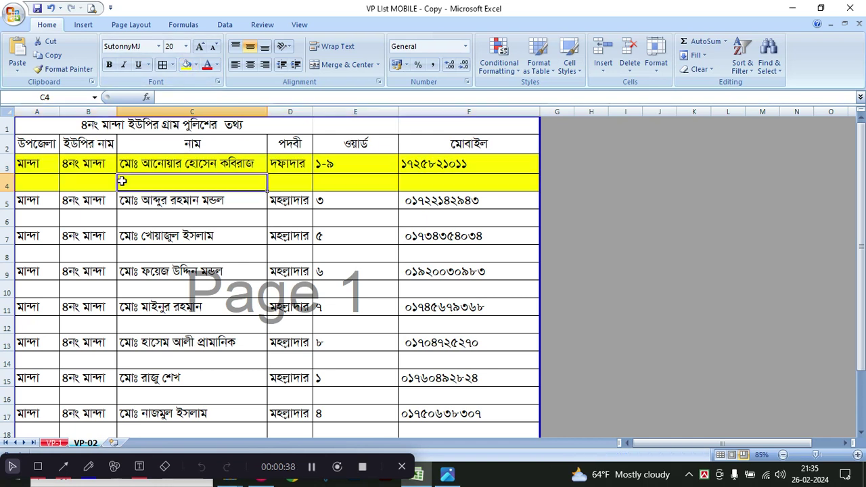
key(ctrl+z)
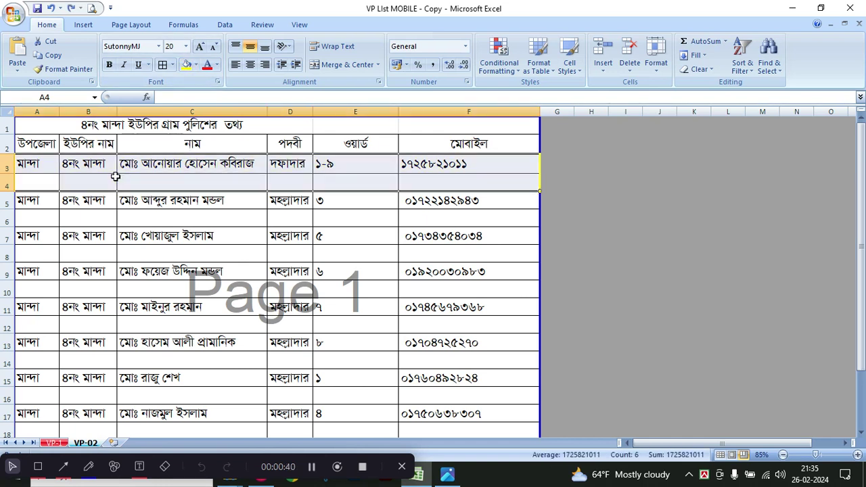
Step: Fill the blank rows 4 and 6 of the VP-02 table with yellow across columns A to F
drag(37, 182, 464, 181)
click(186, 64)
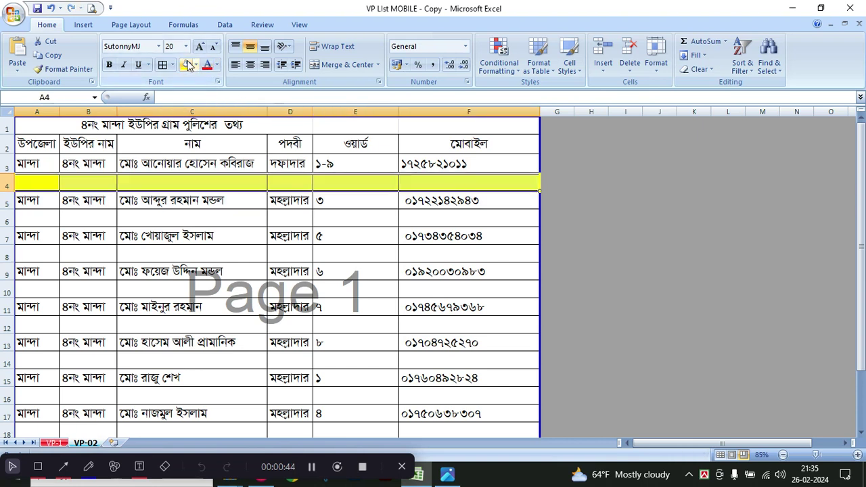
drag(41, 218, 454, 214)
click(186, 64)
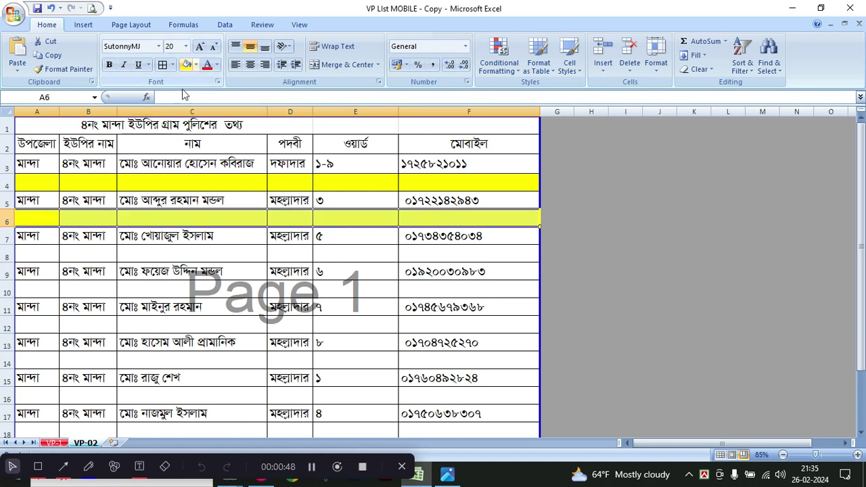
Step: Fill the blank row 8 with yellow across columns A to F
drag(34, 258, 469, 253)
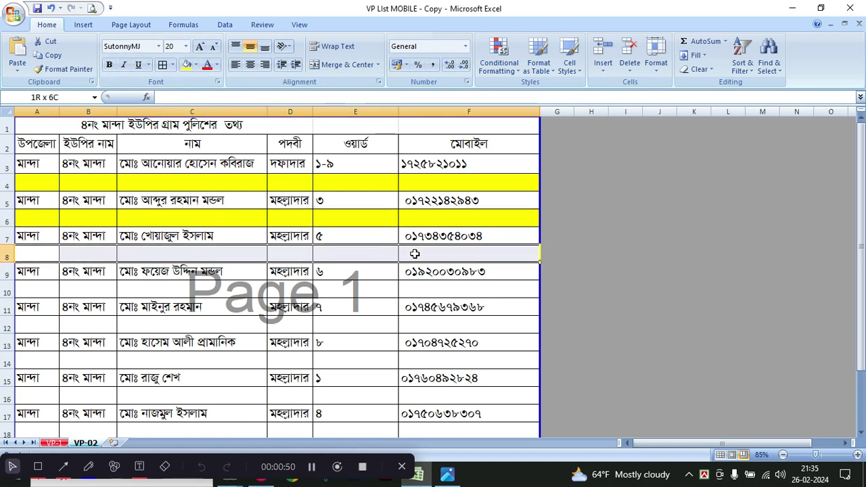
click(186, 65)
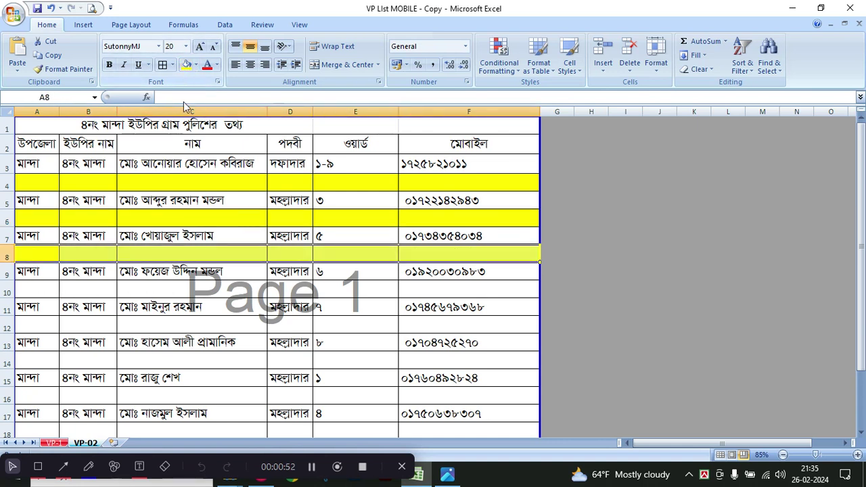
Step: Examine the rest of the VP-02 table down to row 20 for blank rows between the records
scroll(233, 256, down, 1)
scroll(234, 256, up, 1)
scroll(232, 252, down, 6)
scroll(226, 266, up, 2)
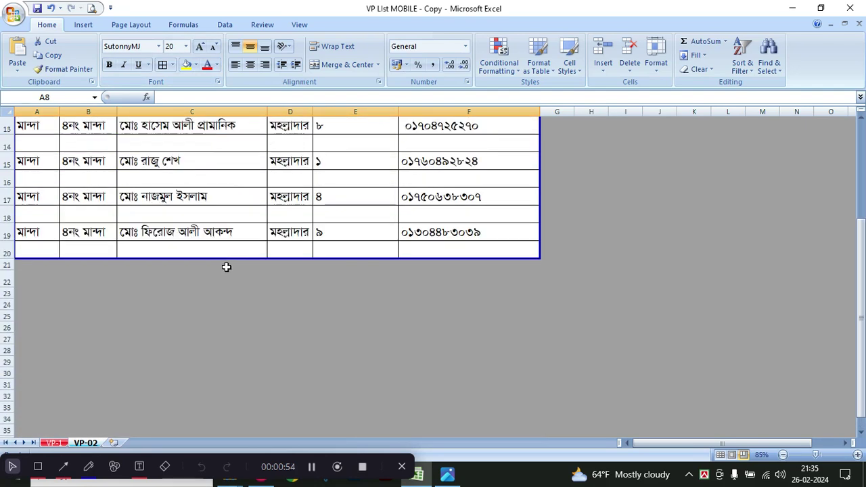
scroll(193, 302, down, 3)
scroll(193, 286, up, 1)
scroll(194, 286, up, 4)
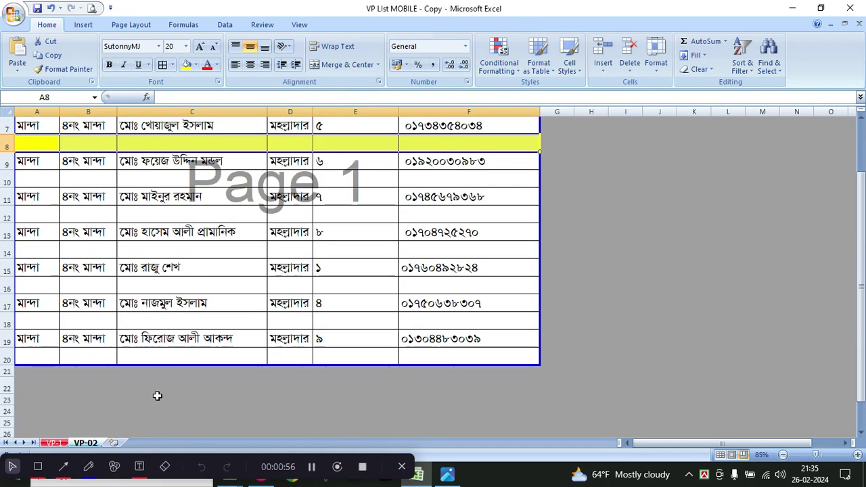
click(152, 374)
scroll(157, 389, down, 1)
scroll(157, 389, down, 2)
scroll(155, 376, up, 3)
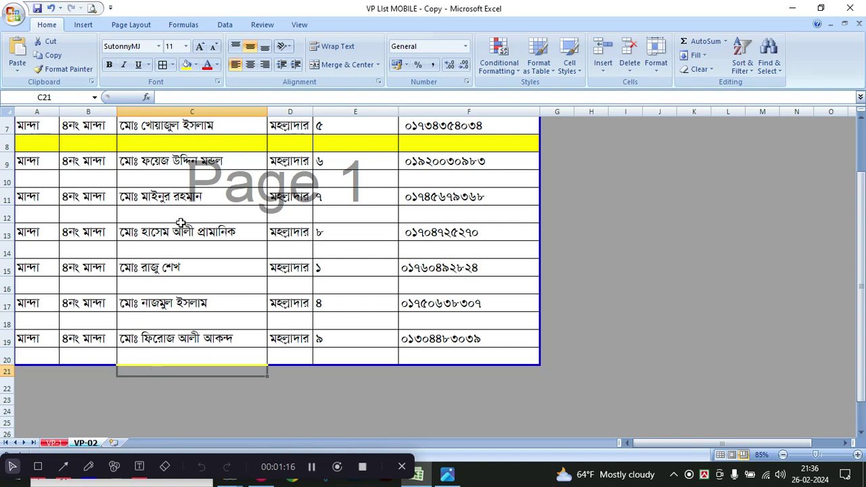
scroll(180, 223, up, 2)
click(162, 325)
click(376, 332)
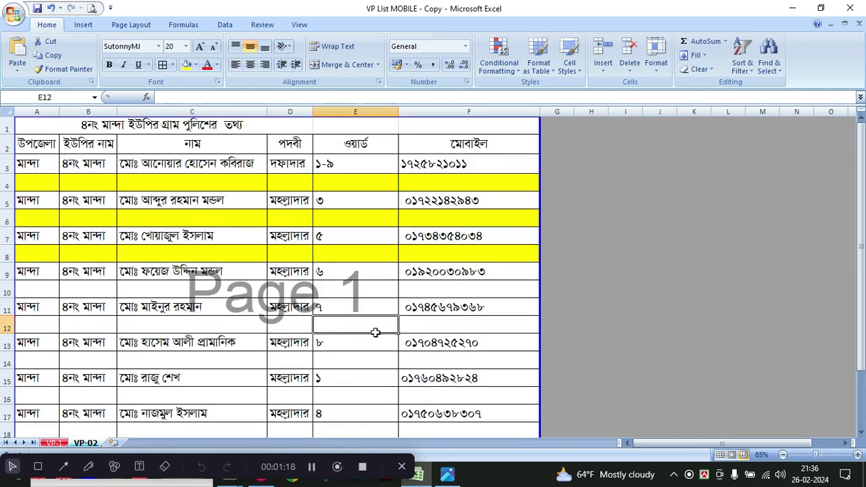
click(427, 321)
drag(47, 305, 425, 326)
drag(65, 326, 370, 327)
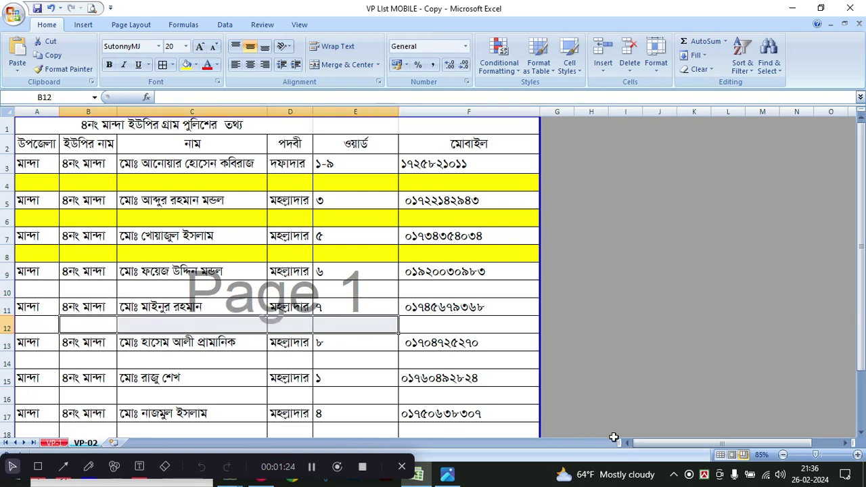
drag(657, 439, 605, 435)
Step: Delete the three yellow blank rows from the VP-02 sheet one at a time
click(49, 147)
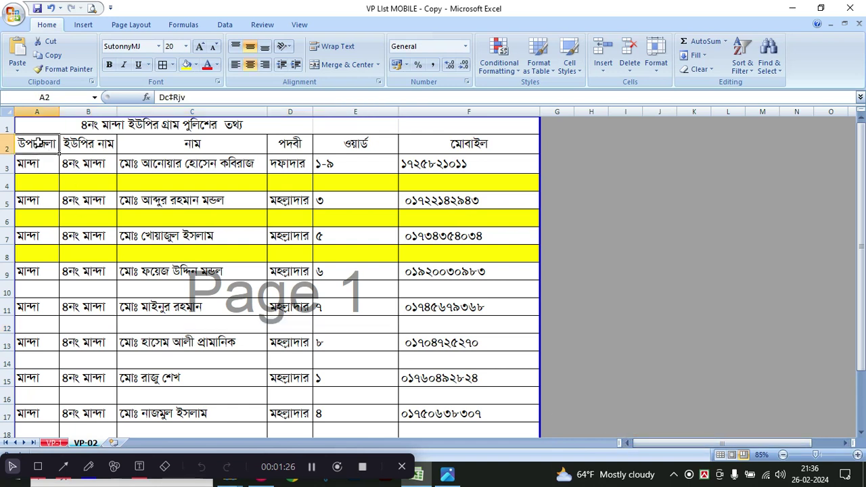
drag(10, 184, 12, 188)
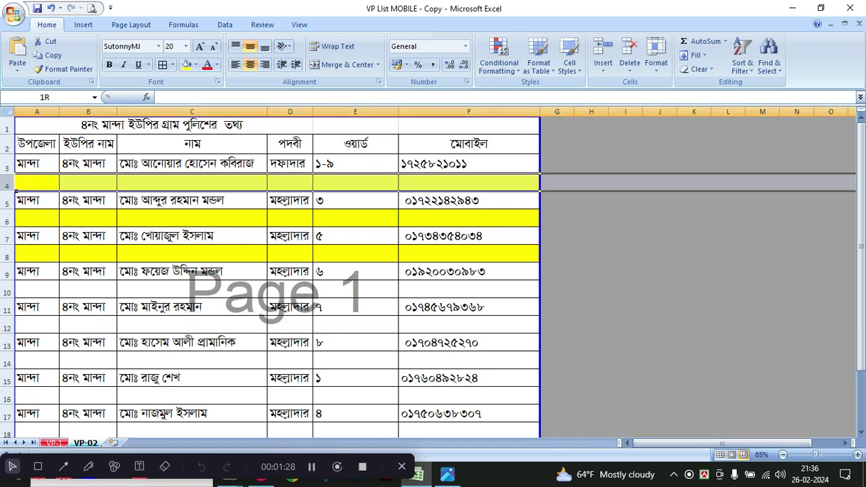
click(629, 53)
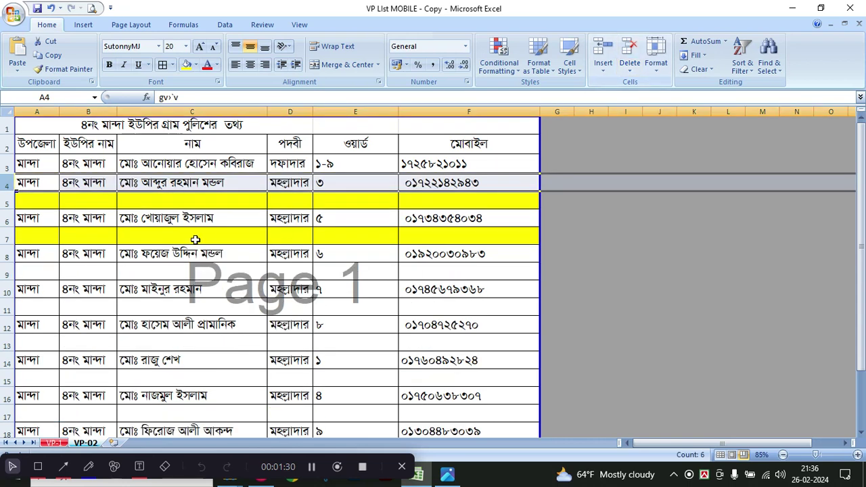
click(9, 202)
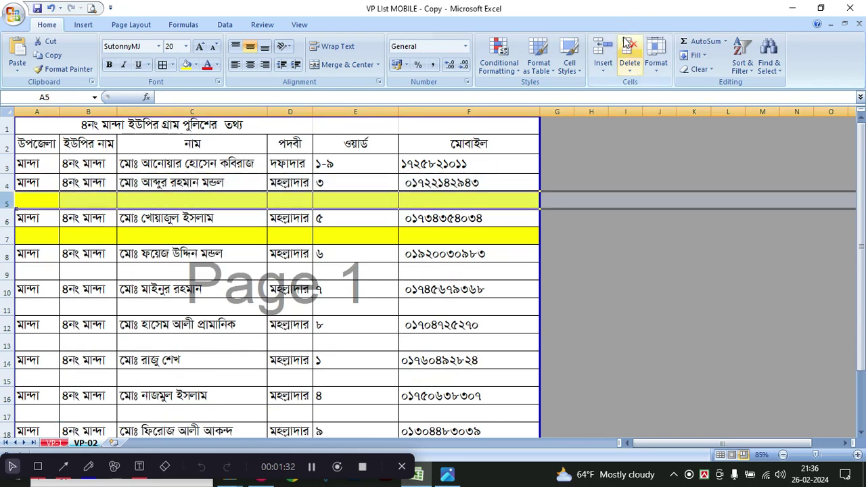
click(629, 53)
click(8, 218)
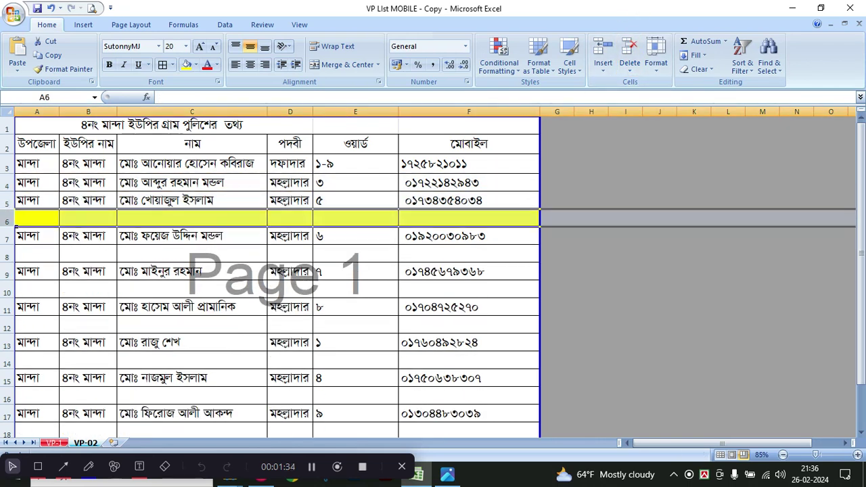
click(626, 48)
click(274, 281)
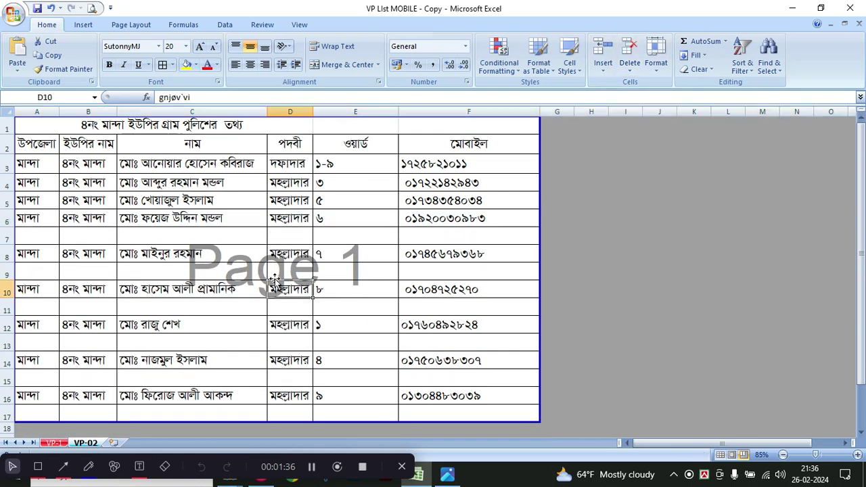
Step: Undo the three row deletions and the yellow fill of row 8
key(ctrl+z)
key(ctrl+z)
key(ctrl+z)
key(ctrl+z)
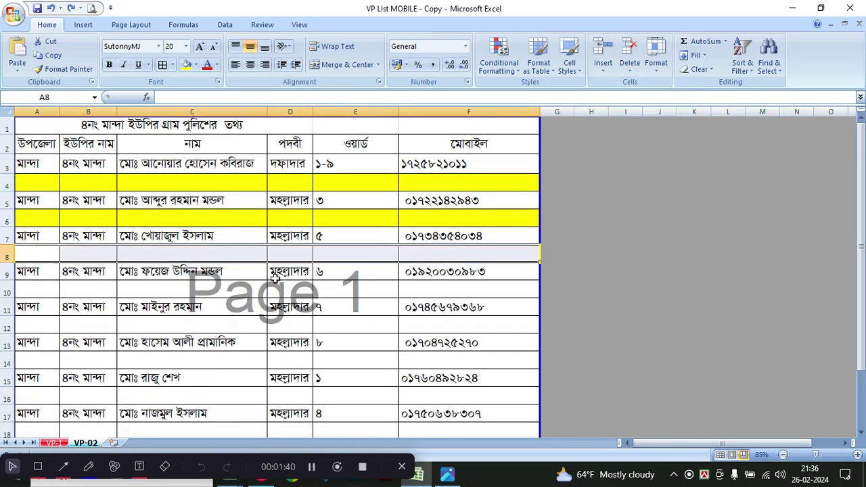
click(266, 311)
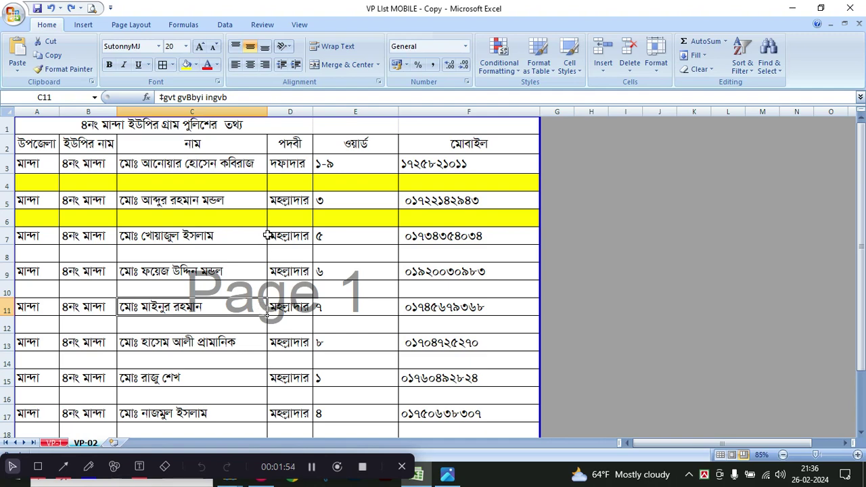
scroll(262, 230, down, 3)
scroll(261, 228, up, 3)
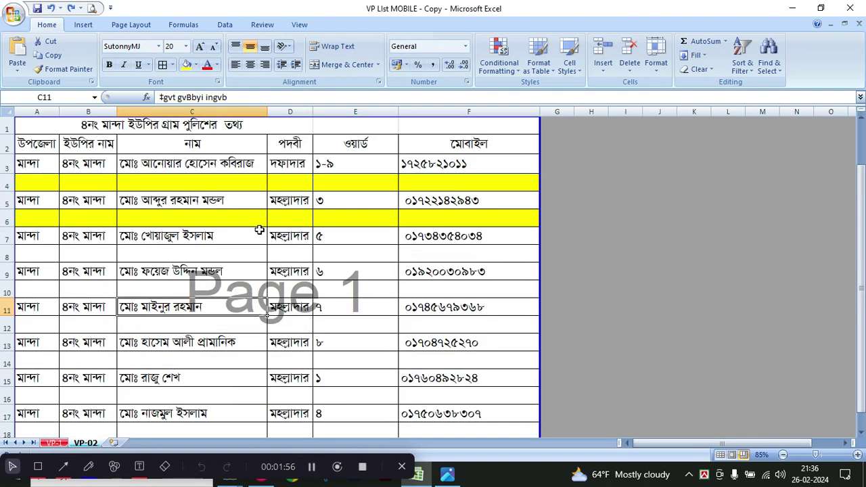
click(155, 293)
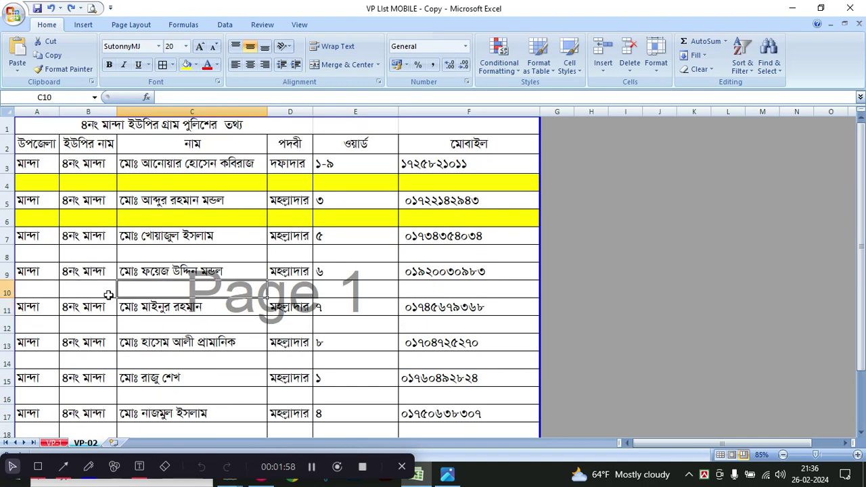
click(8, 291)
click(8, 254)
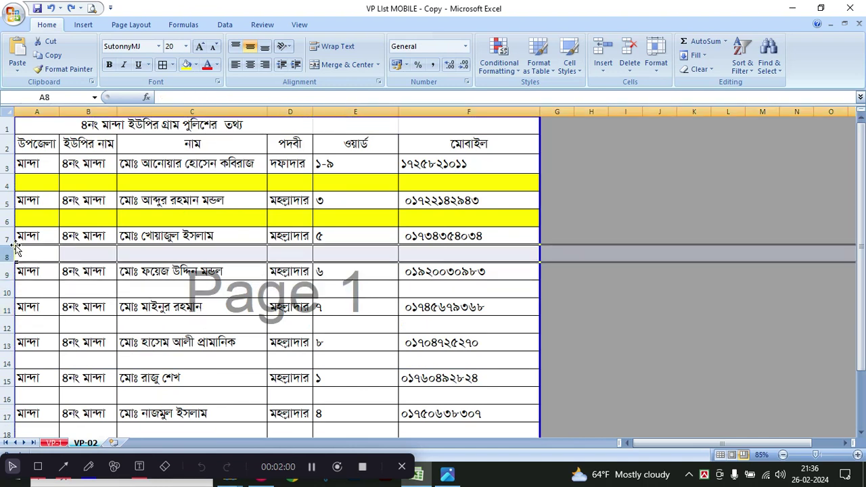
click(13, 218)
click(242, 396)
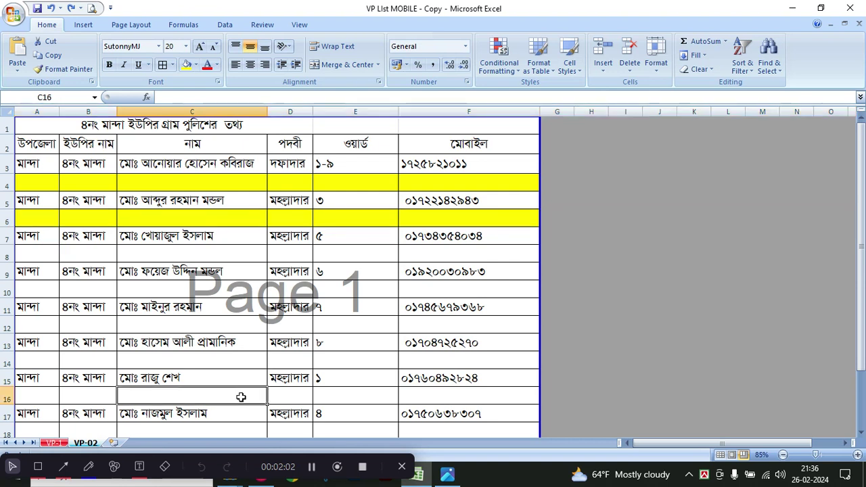
click(195, 385)
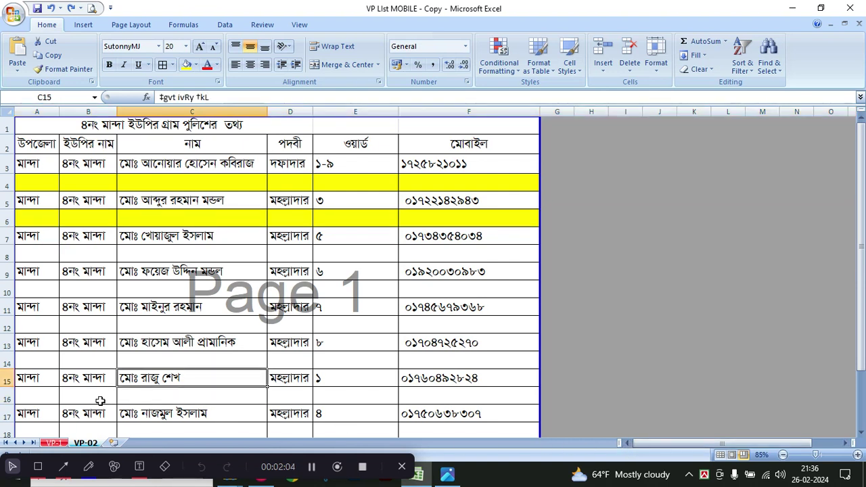
Step: Open the screen Magnifier while staying on the VP-02 sheet
click(76, 443)
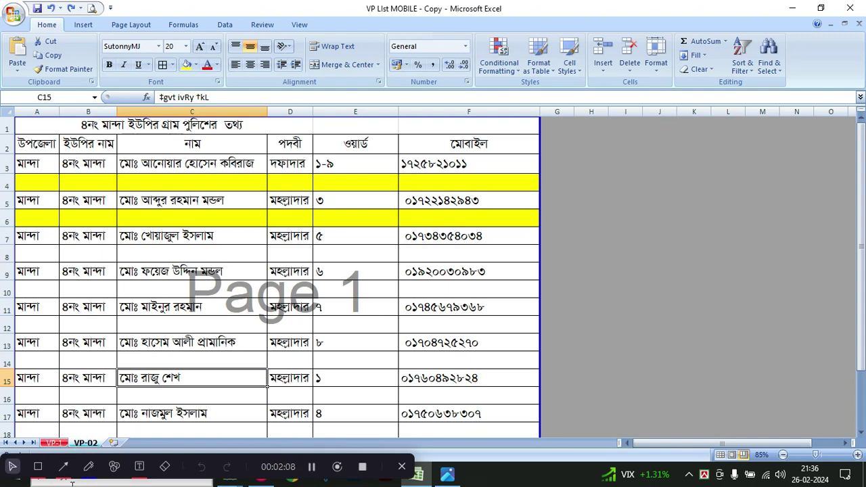
key(super+plus)
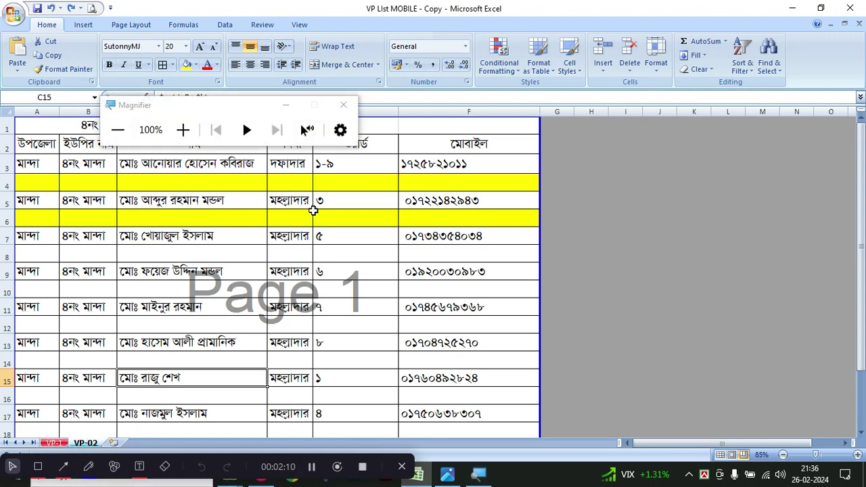
Step: Magnify the screen to 200% to view the blank rows between the VP-02 records, and return to normal size
click(183, 129)
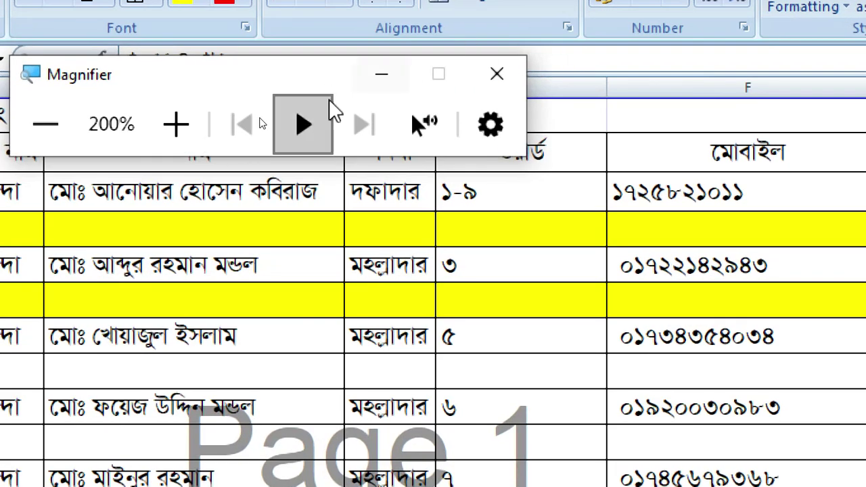
click(383, 76)
click(656, 132)
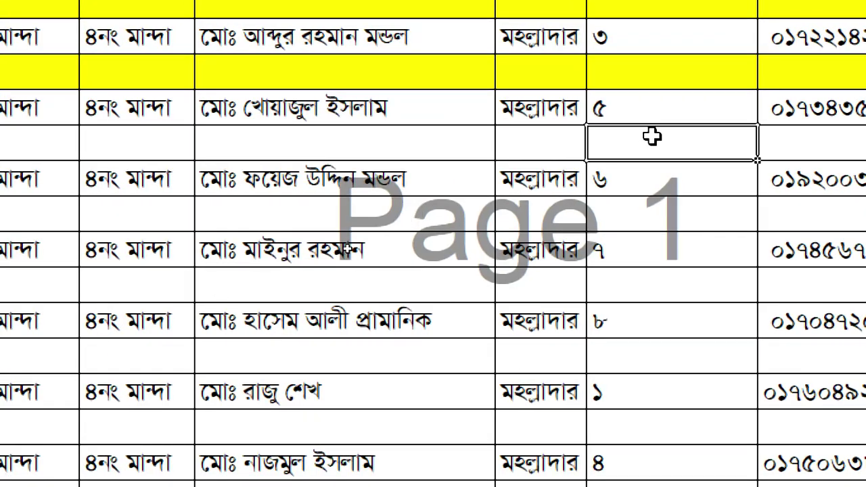
key(super+minus)
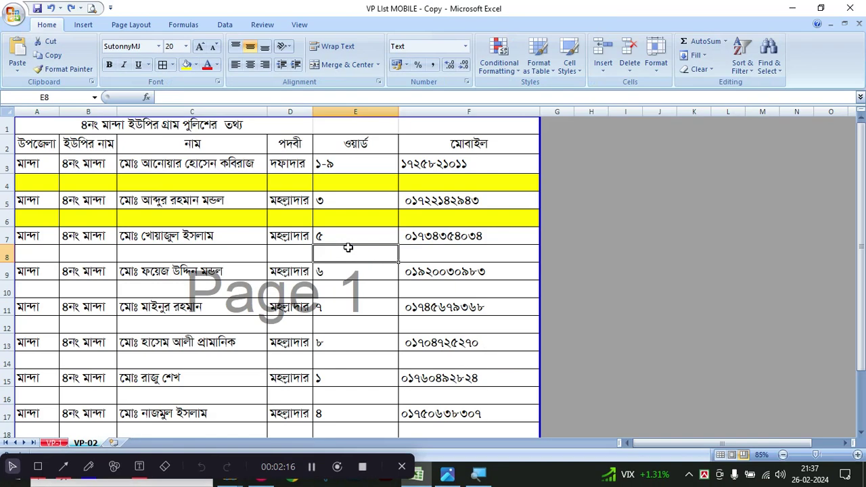
Step: Examine the records in the VP-1 sheet from row 3 downward as the compact layout to match
click(54, 443)
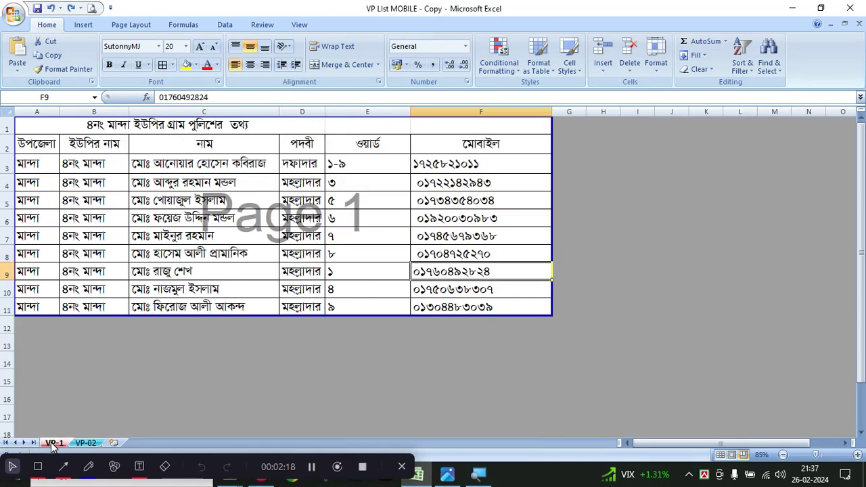
click(122, 256)
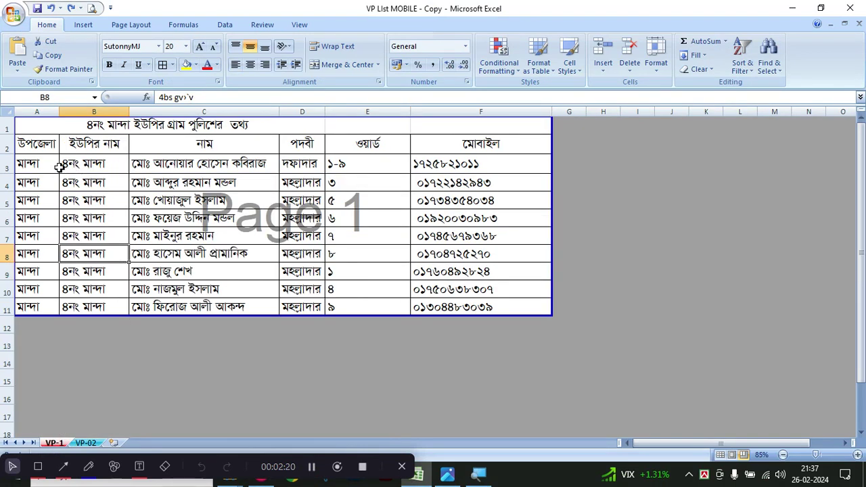
click(7, 166)
click(38, 206)
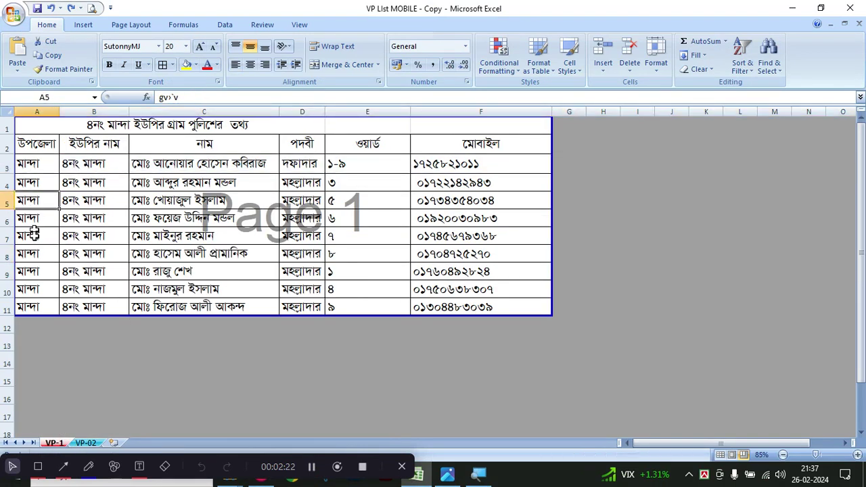
click(38, 253)
click(41, 274)
click(39, 290)
click(109, 295)
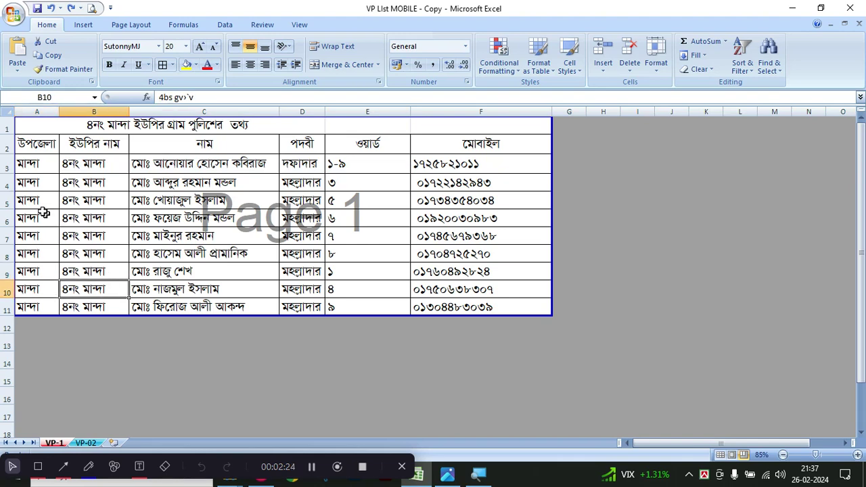
click(7, 166)
Step: Return to the VP-02 sheet and examine the blank rows between its records
click(86, 442)
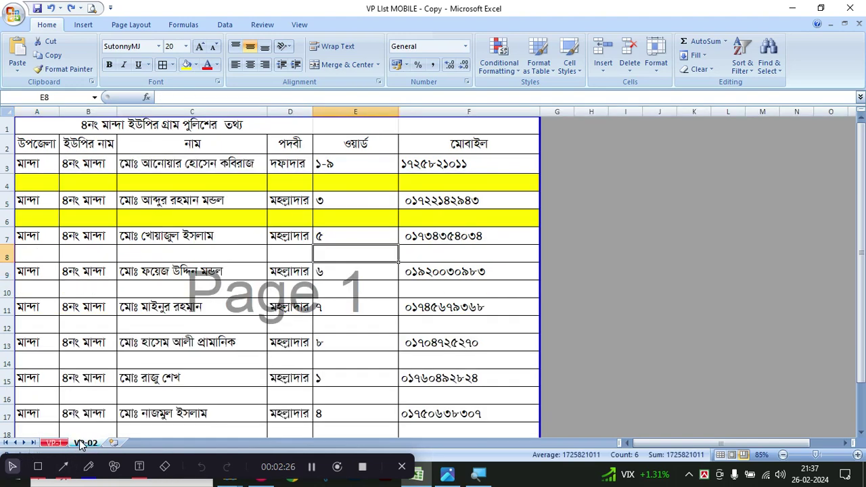
click(156, 311)
click(152, 326)
click(145, 345)
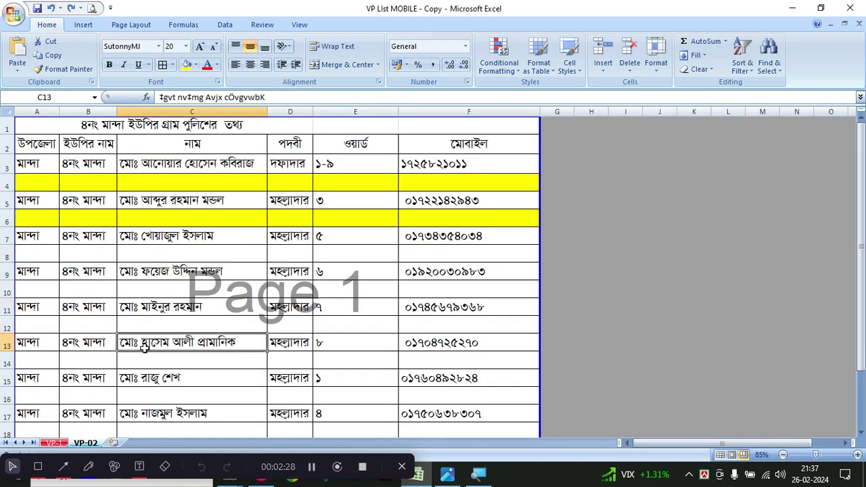
click(157, 320)
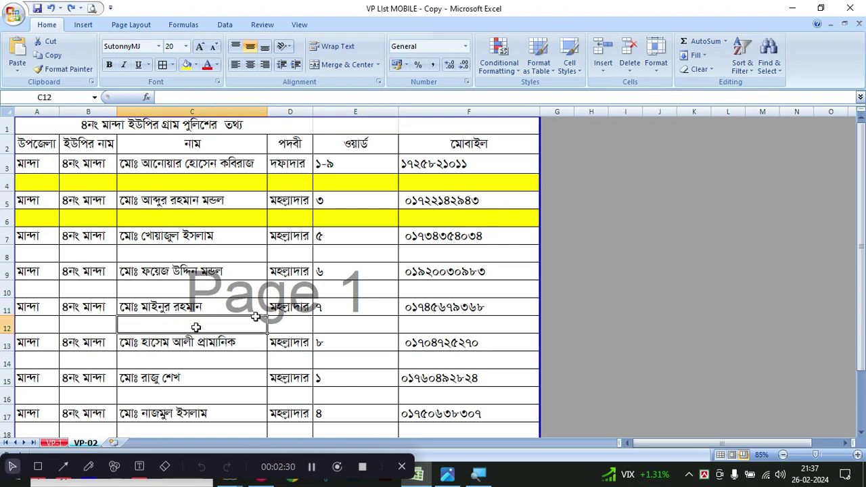
click(294, 306)
scroll(286, 350, down, 2)
scroll(270, 342, up, 2)
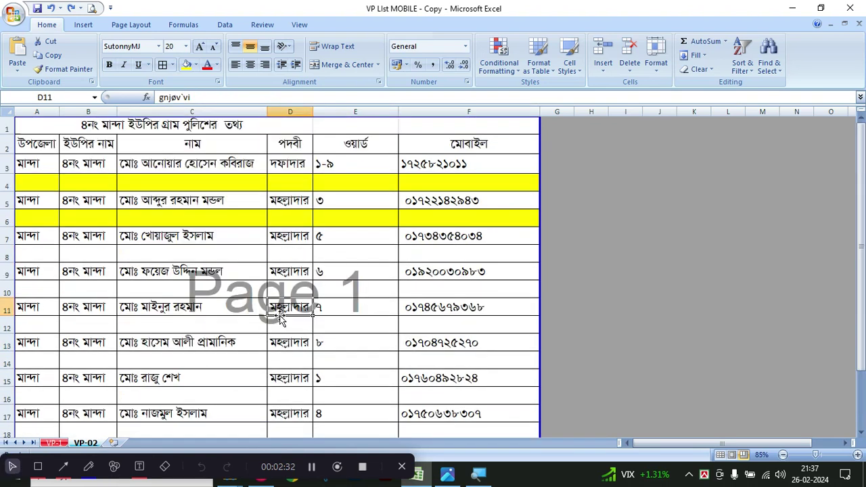
click(286, 238)
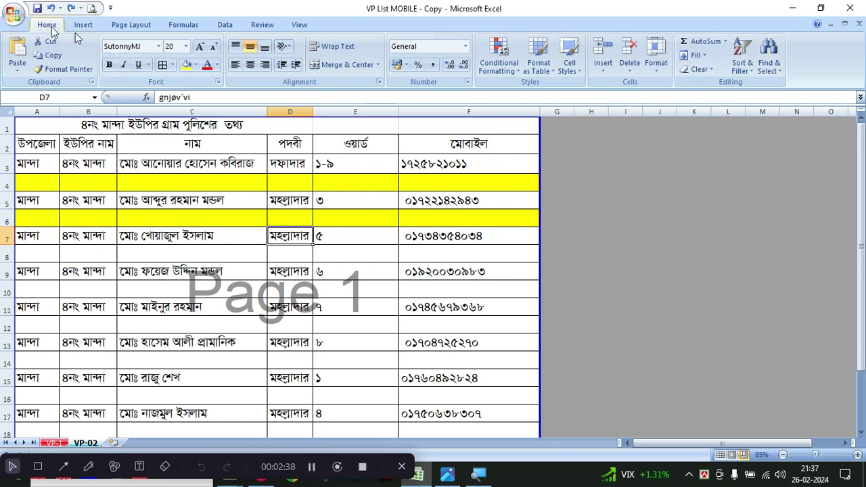
Step: Locate the Go To Special command, view the shortcut picture THUMBLE.jpg in the photo viewer, and return to the workbook
click(771, 71)
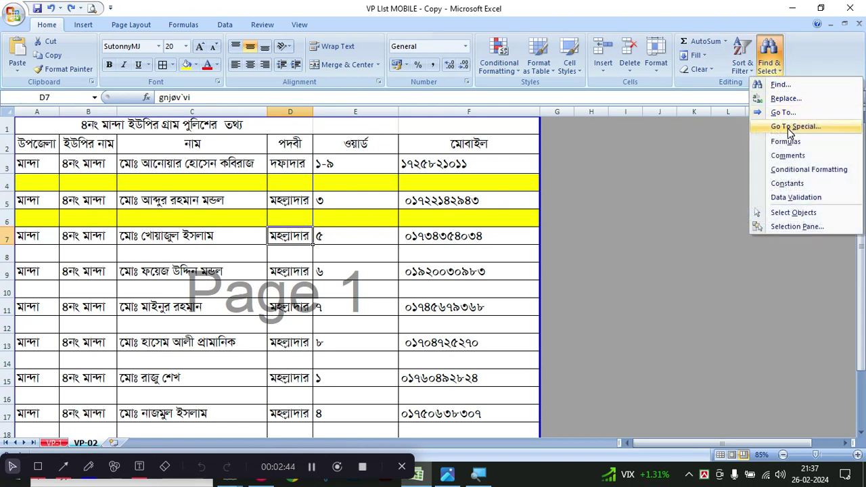
click(448, 475)
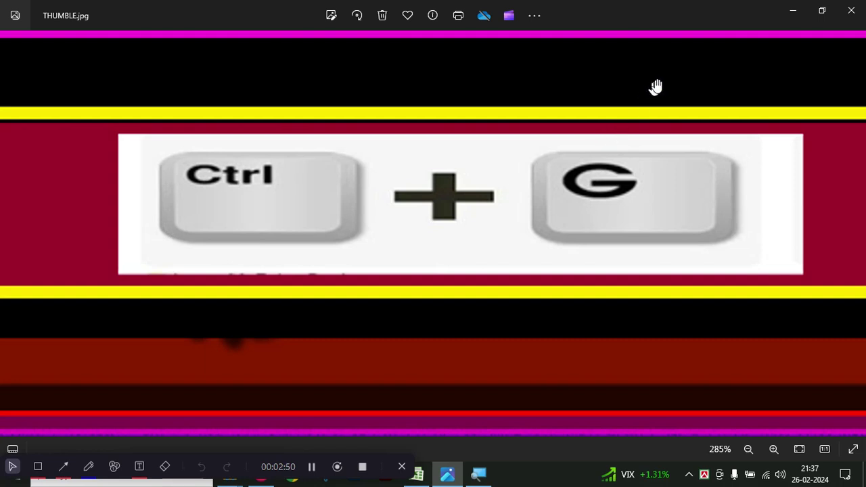
click(797, 15)
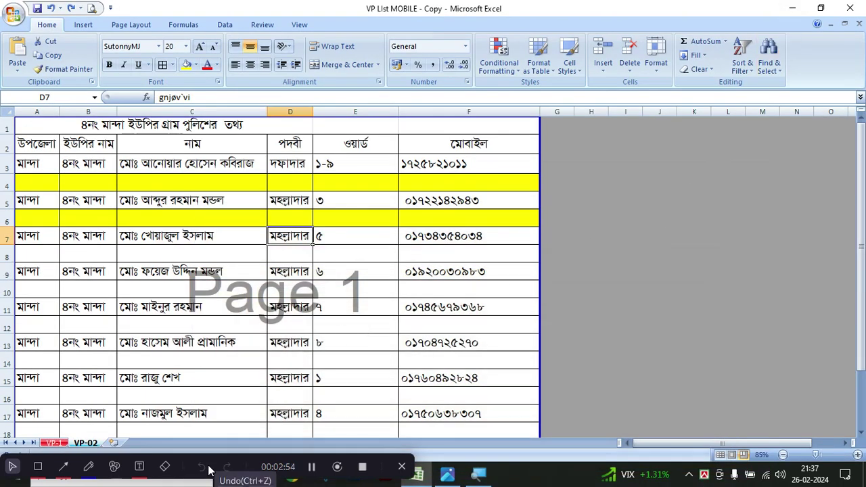
Step: Try to select the sheet's blank cells with Go To Special set to Blanks, without selecting the table range first
key(ctrl+g)
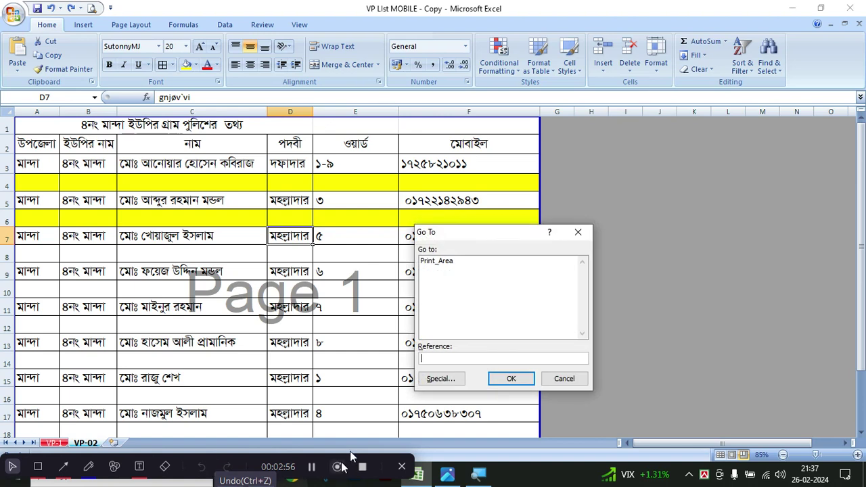
click(441, 380)
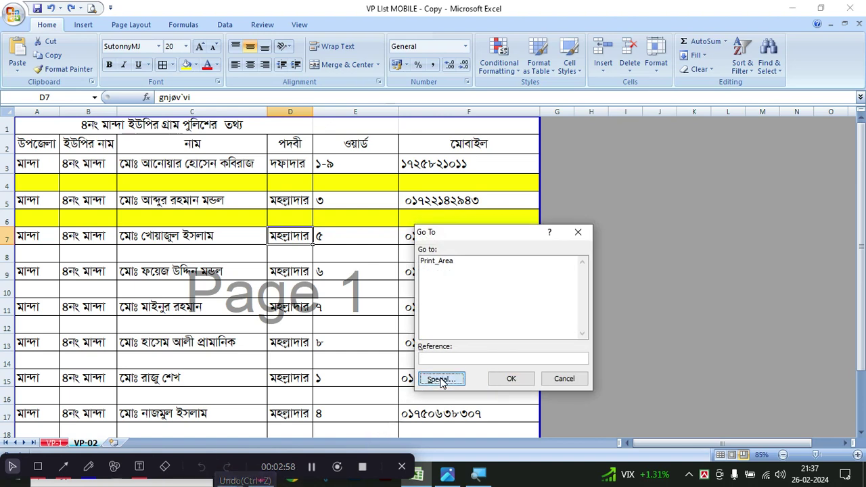
drag(485, 222, 549, 155)
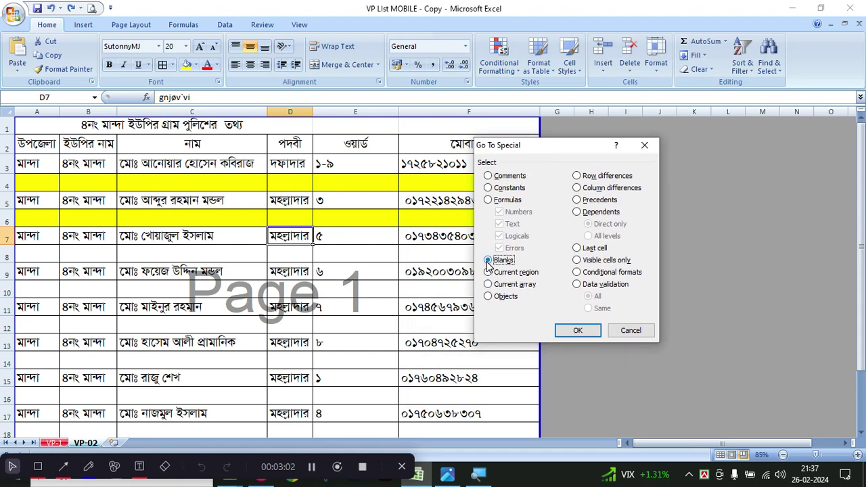
click(582, 332)
click(77, 308)
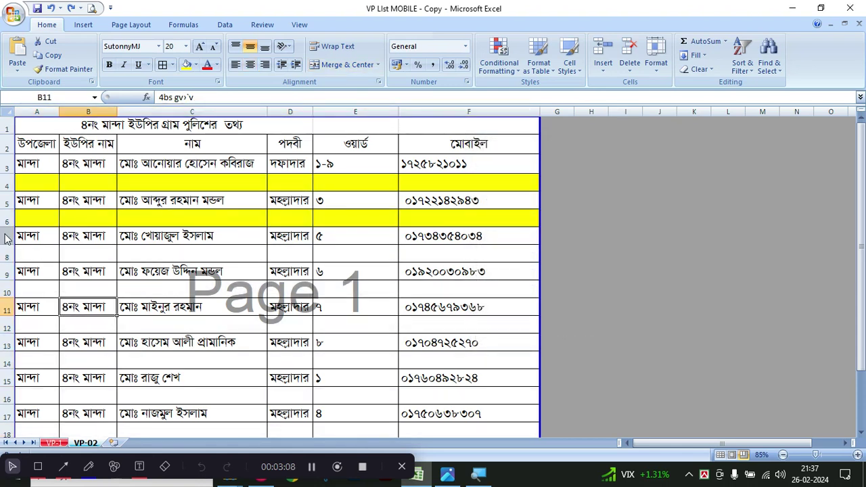
click(277, 327)
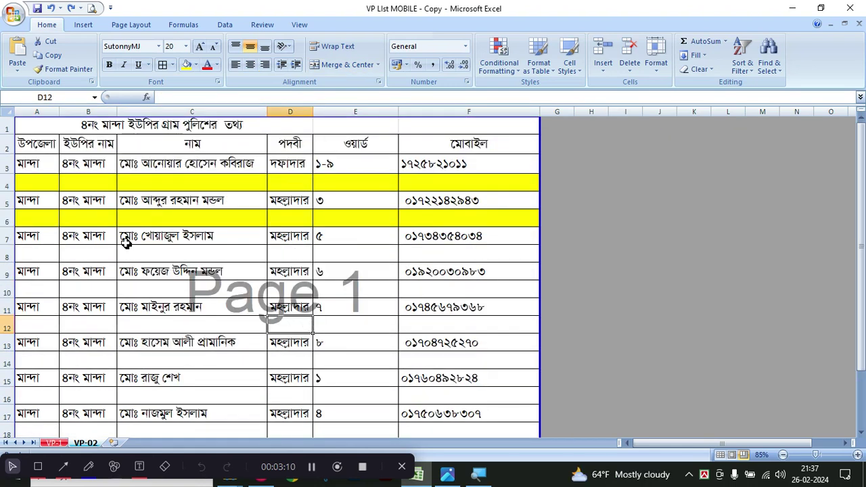
Step: Select all the VP-02 record rows, A3:F20, including the blank rows between them
drag(39, 170, 478, 368)
scroll(464, 358, up, 2)
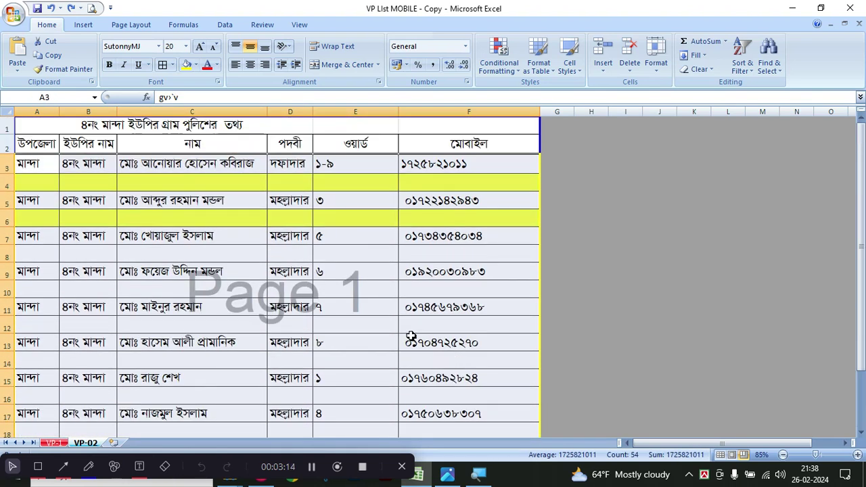
drag(47, 161, 464, 393)
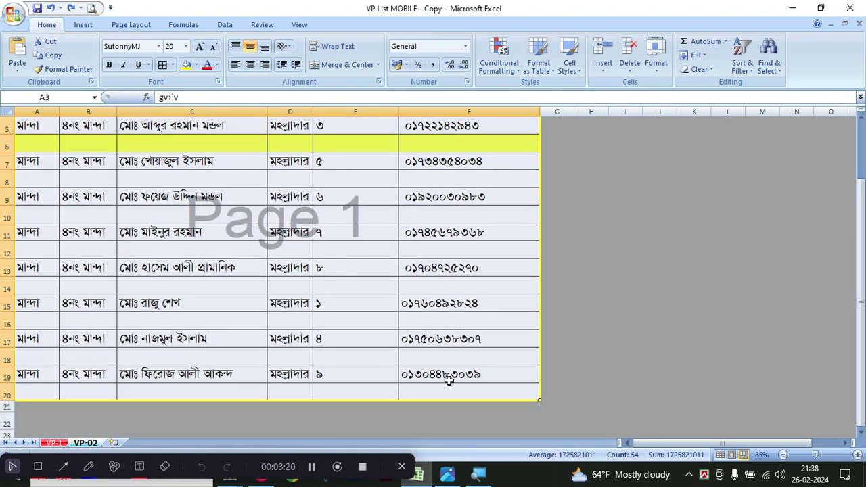
click(447, 475)
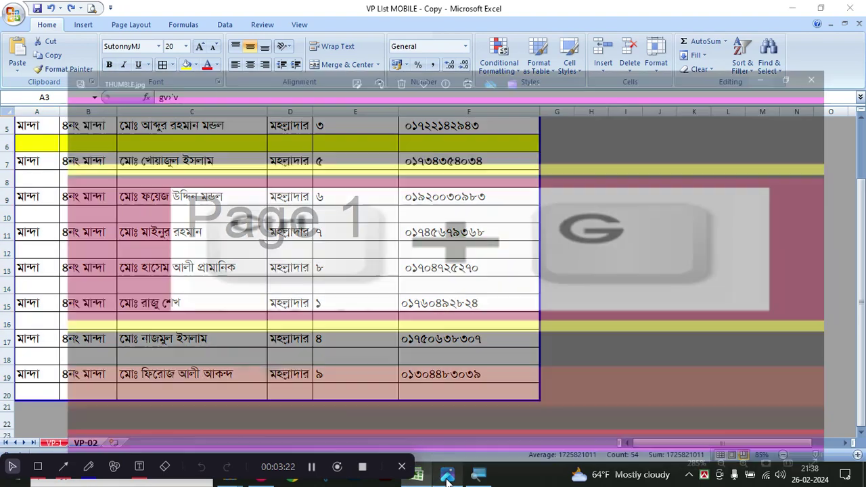
click(447, 476)
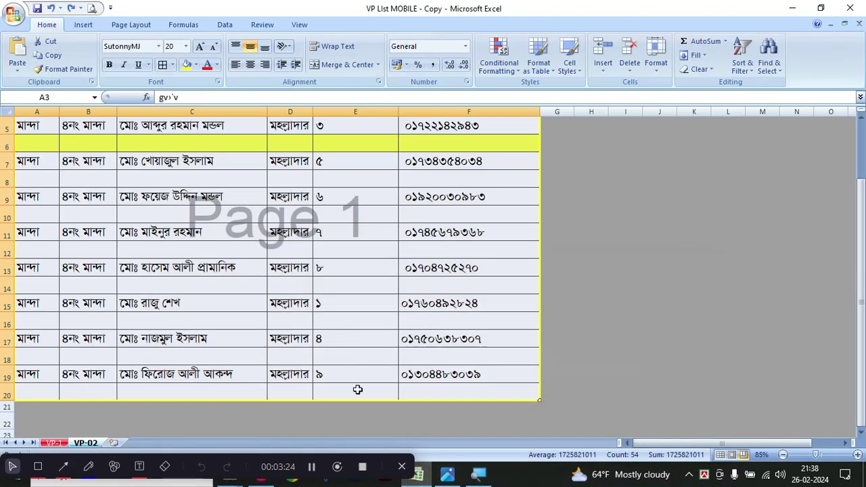
Step: Narrow the selection to only the blank cells of the record range using Go To Special with Blanks
key(ctrl+g)
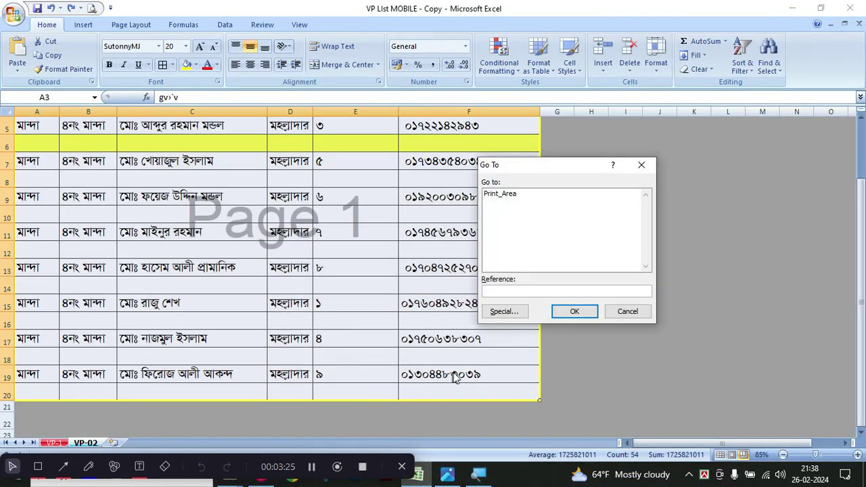
click(504, 312)
click(488, 259)
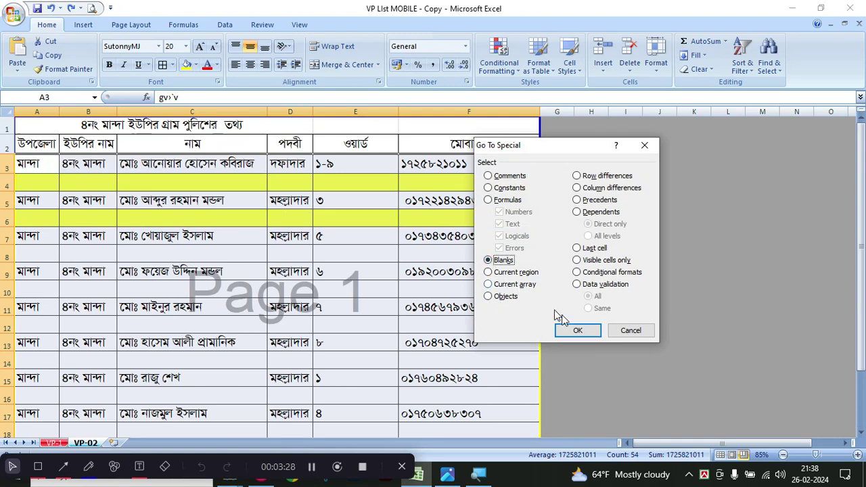
click(577, 330)
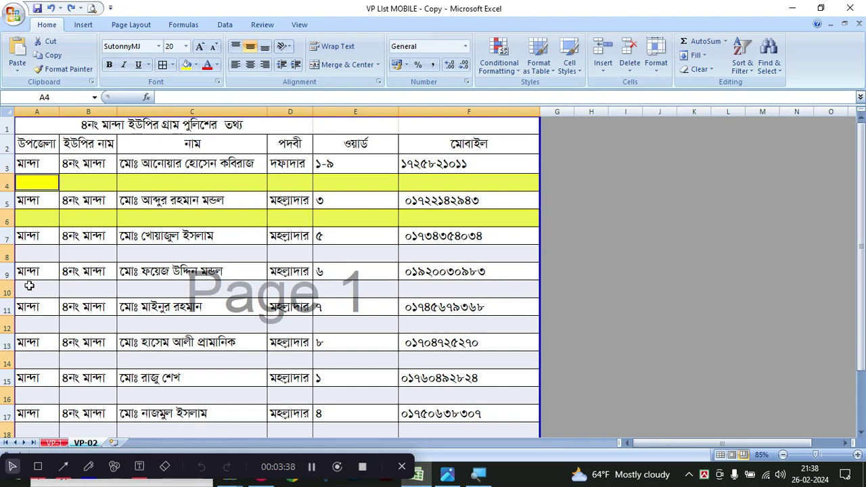
Step: Delete the selected blank cells with the Shift cells up option
right_click(49, 257)
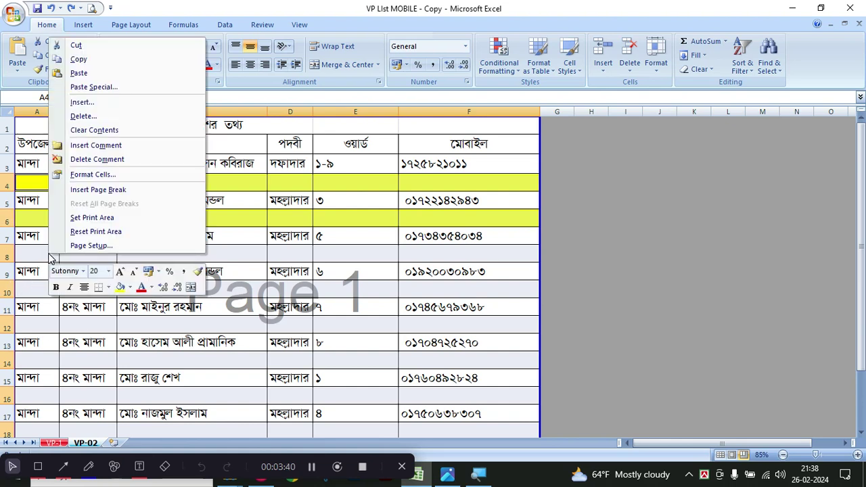
right_click(366, 254)
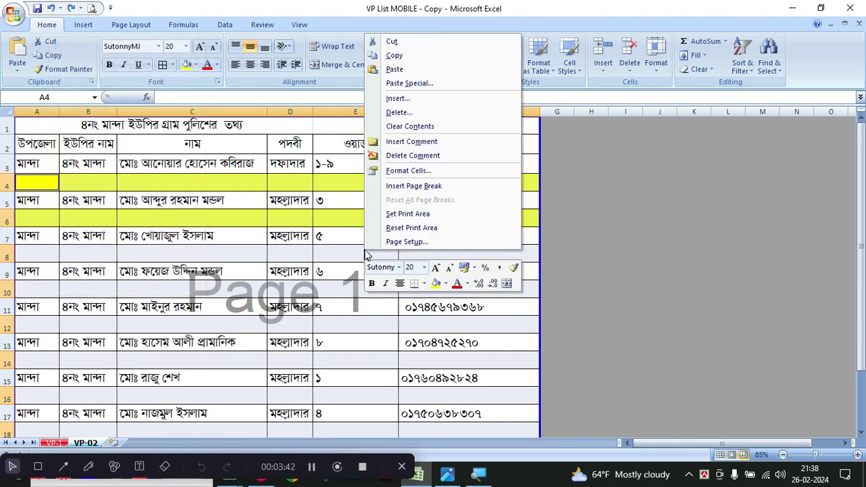
click(408, 113)
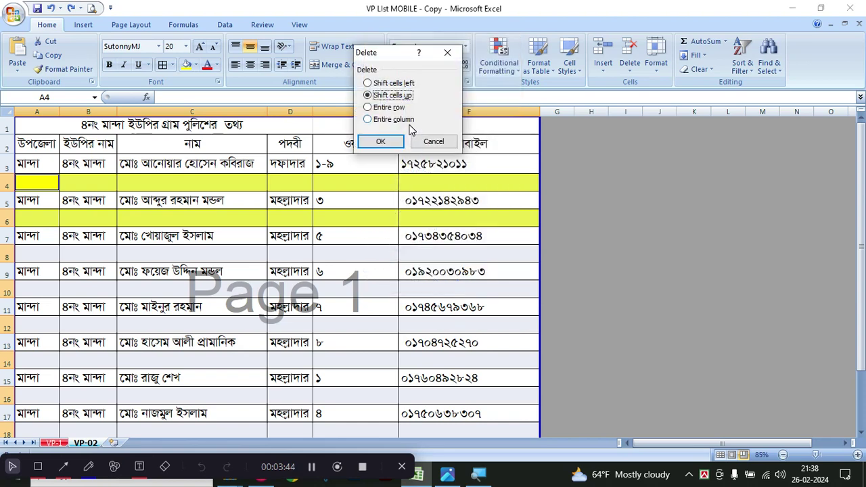
click(380, 142)
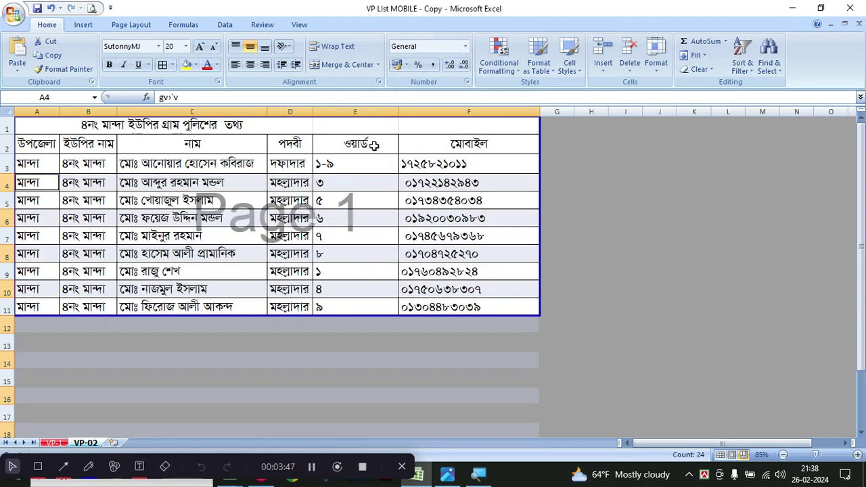
Step: Check the VP-02 records from row 3 to row 11 for any remaining blank rows
click(103, 306)
click(129, 249)
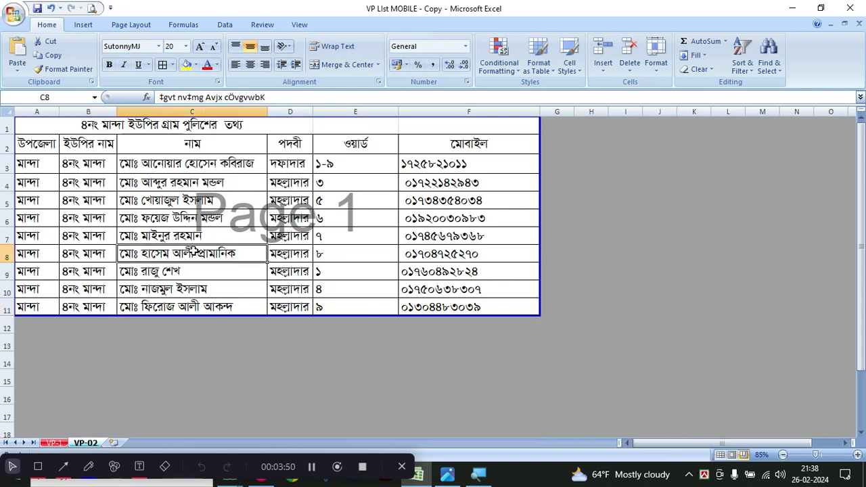
click(7, 167)
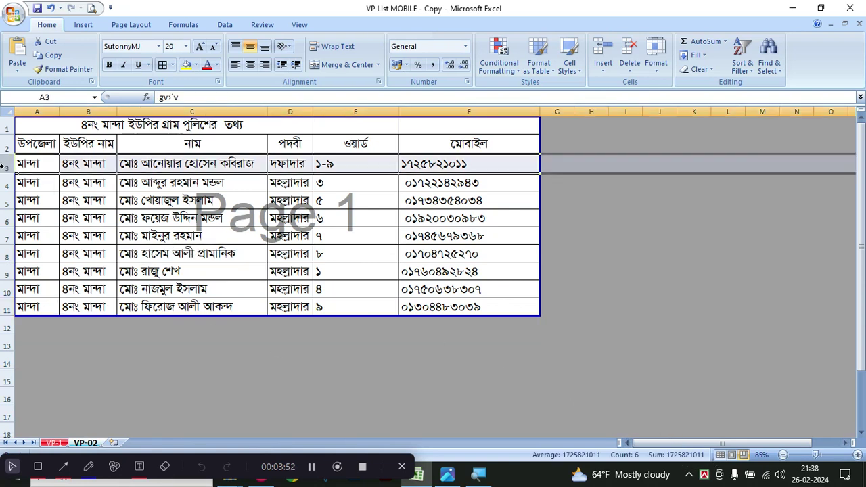
drag(64, 203, 64, 218)
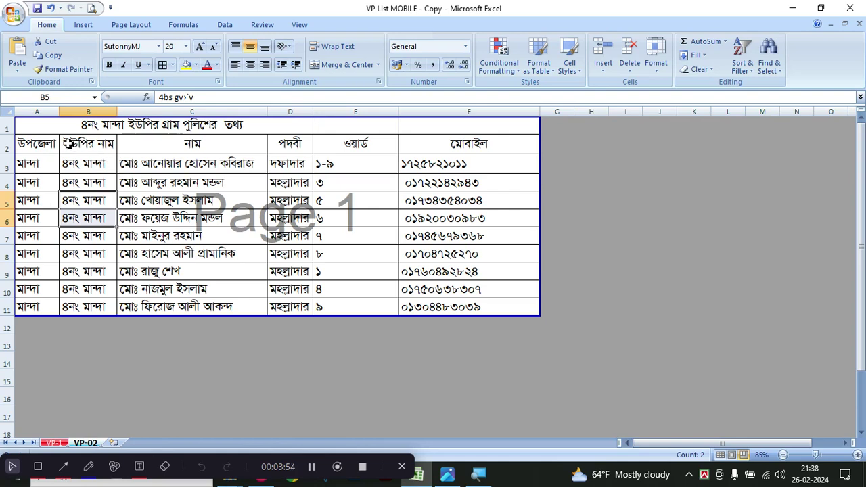
click(36, 112)
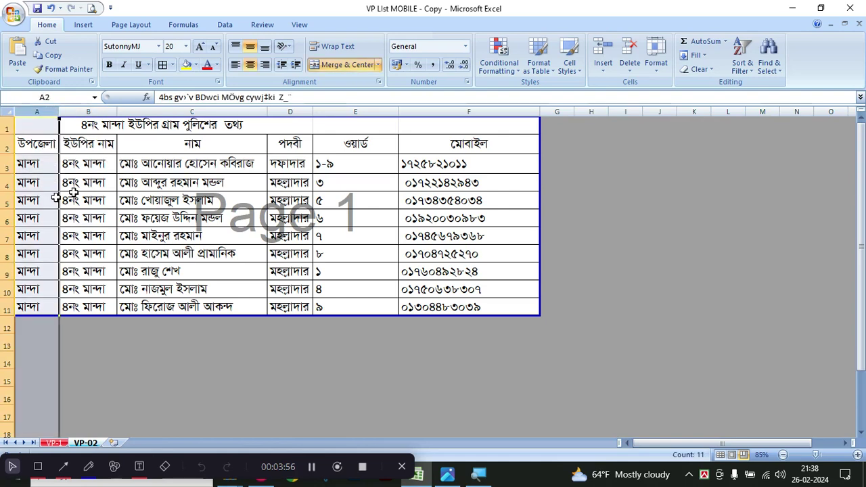
Step: Insert a blank column before the উপজেলা column of VP-02 and enter the header ক্রঃনং in A2
click(604, 56)
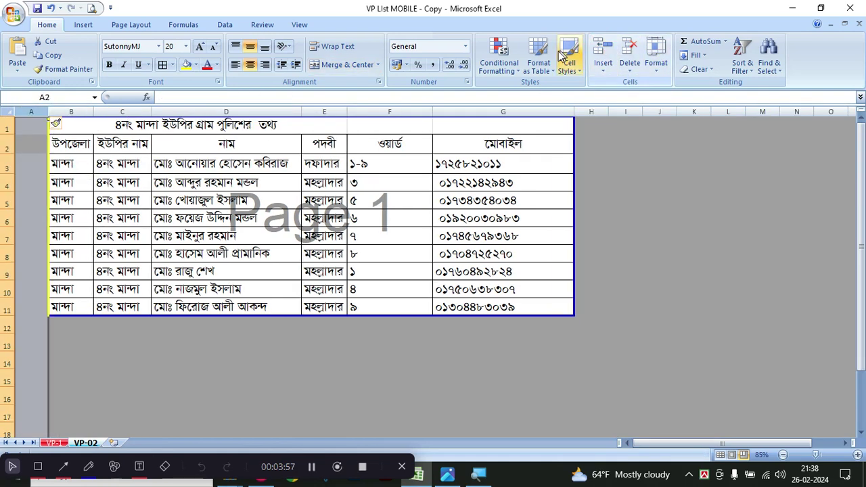
click(64, 164)
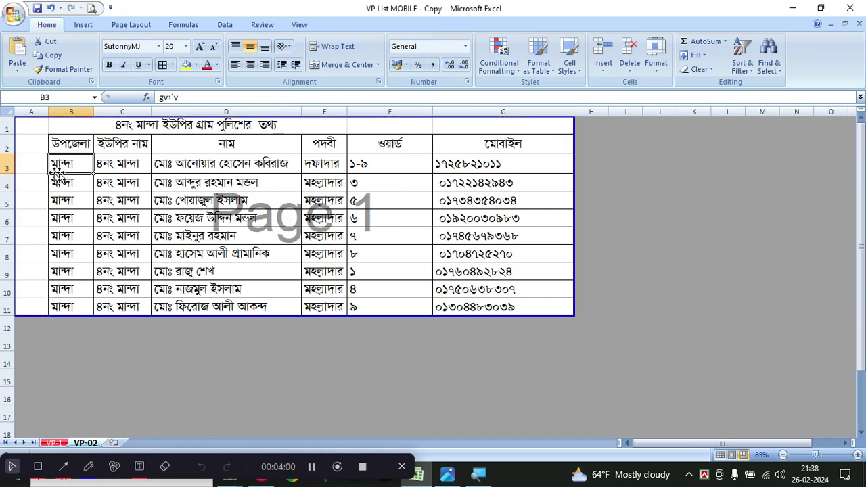
click(35, 143)
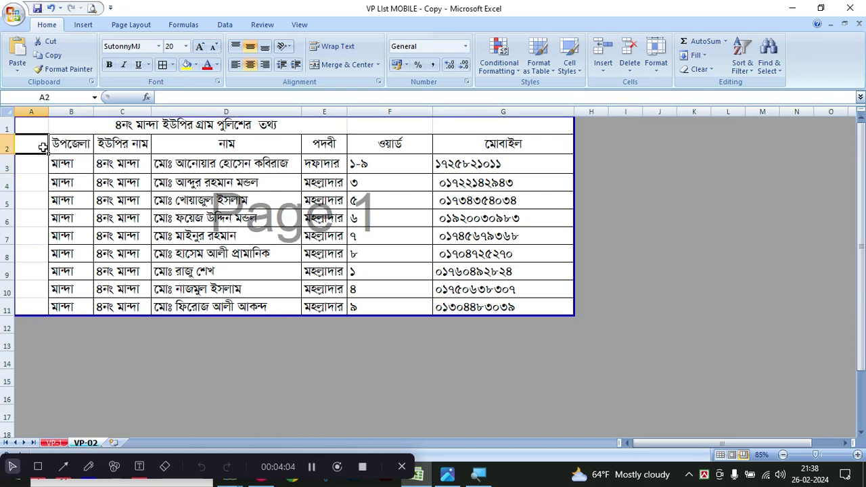
text(jz)
key(BackSpace)
key(BackSpace)
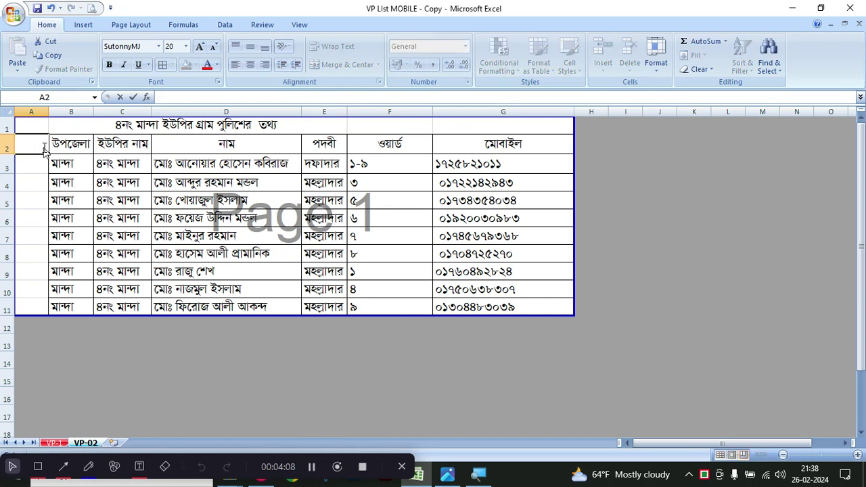
text(µtbs)
click(25, 163)
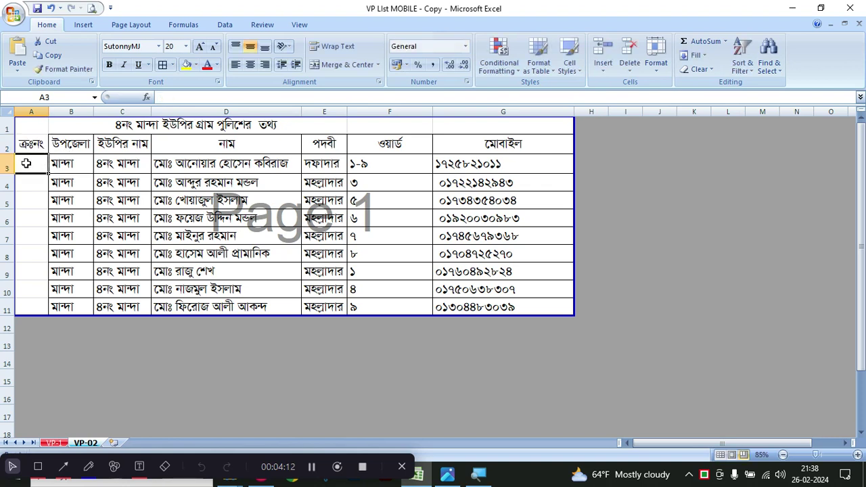
Step: Enter 1 in A3 and 2 in A4, and fill the serial number series through A11
text(1)
click(29, 183)
text(2)
click(31, 194)
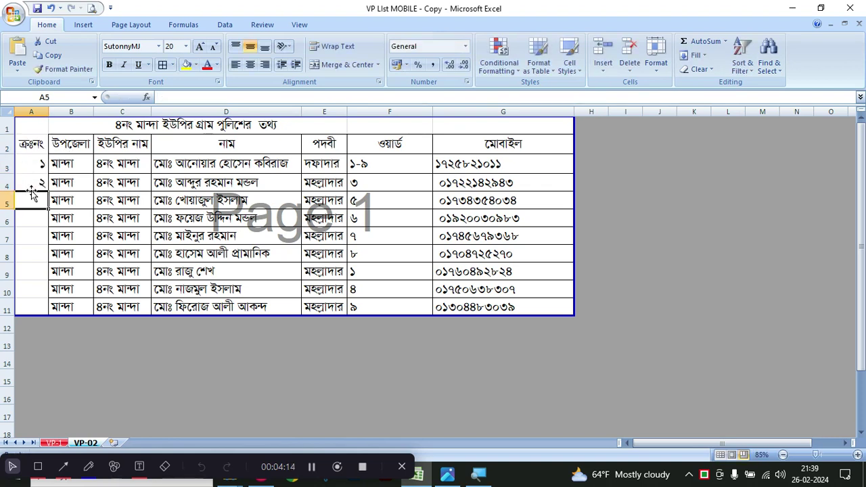
drag(38, 164, 54, 317)
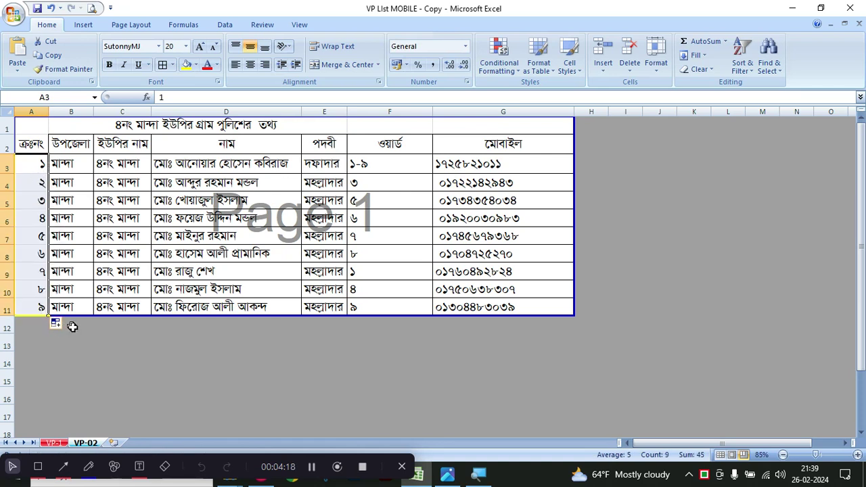
Step: Apply cell borders to the serial number cells A3:A11
click(163, 69)
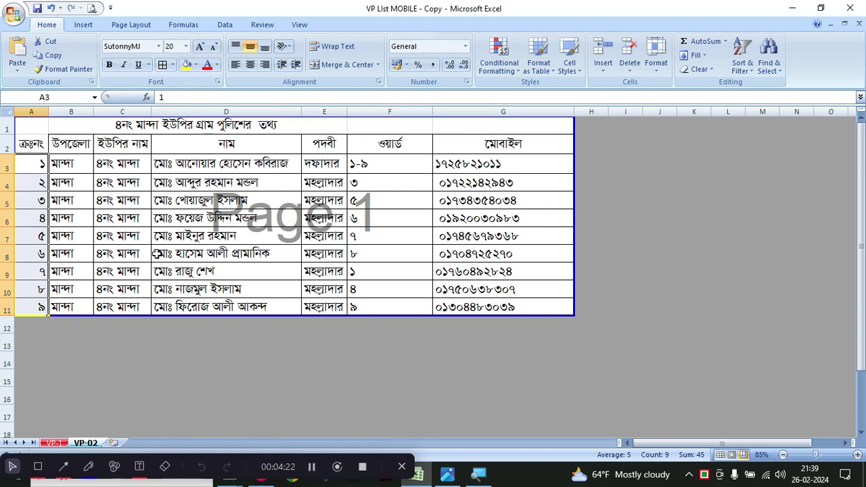
click(155, 204)
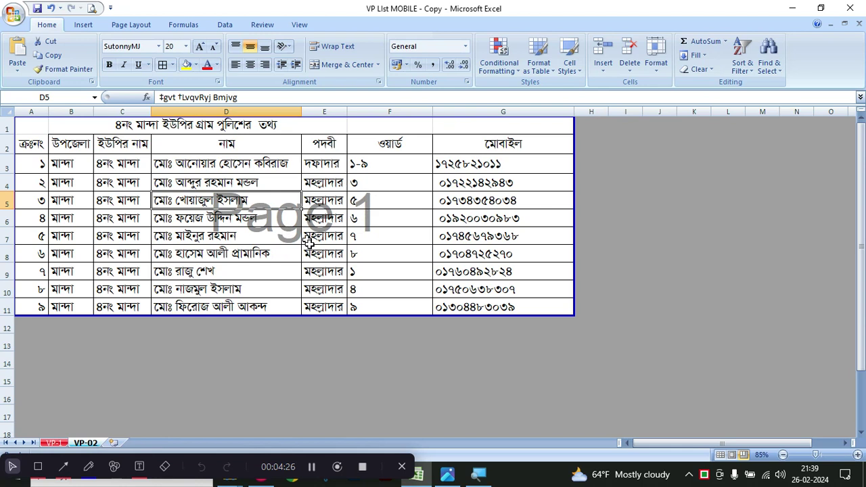
click(352, 217)
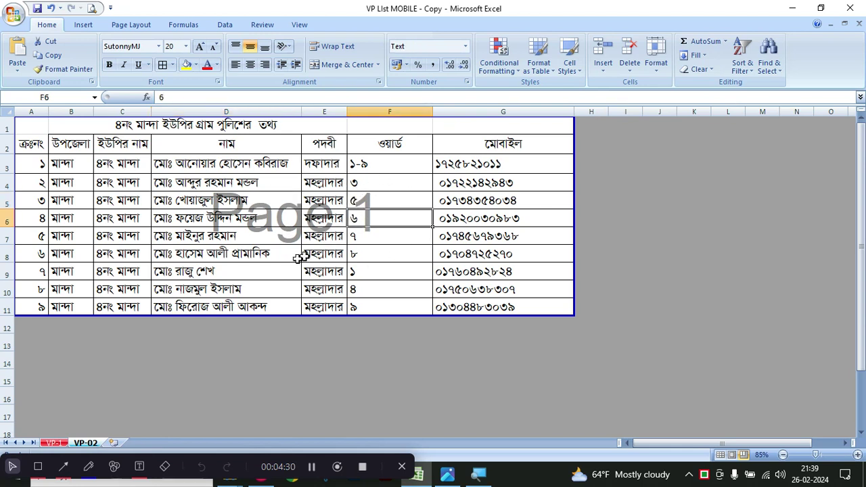
Step: Examine the serial numbers in A3:A11 against the record rows of VP-02 at a larger zoom
scroll(281, 247, up, 3)
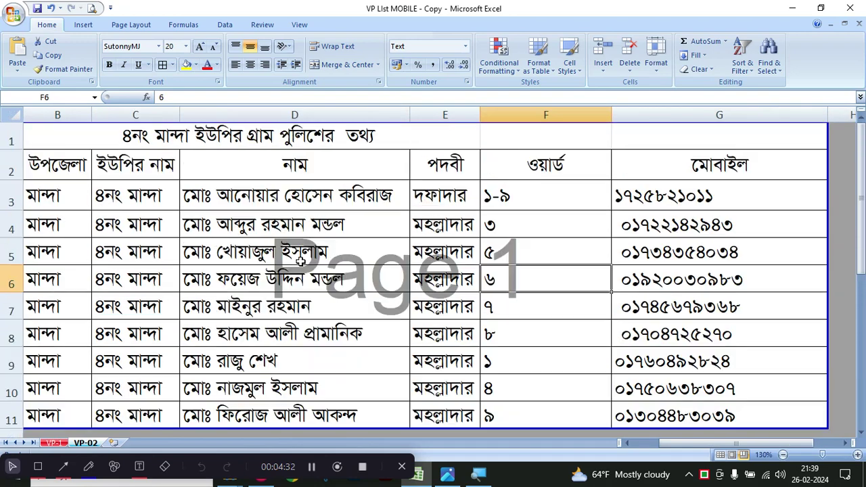
scroll(303, 264, down, 2)
scroll(287, 265, up, 1)
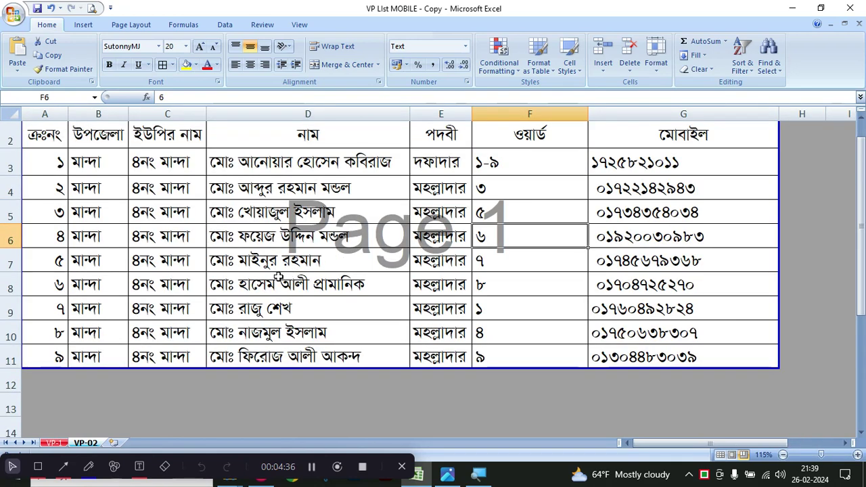
drag(44, 162, 34, 357)
click(100, 287)
click(59, 216)
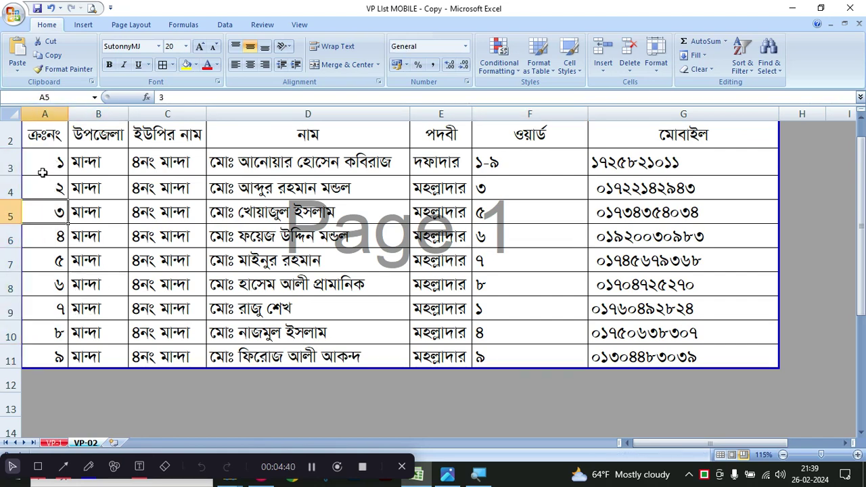
click(233, 303)
click(88, 203)
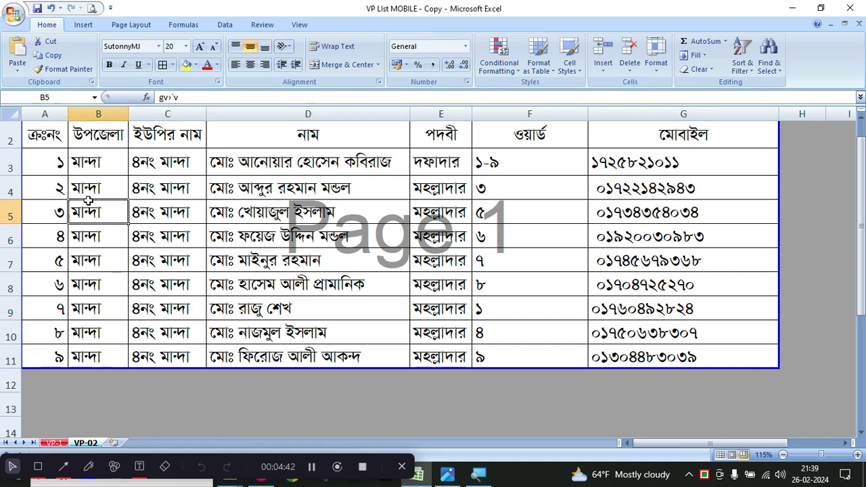